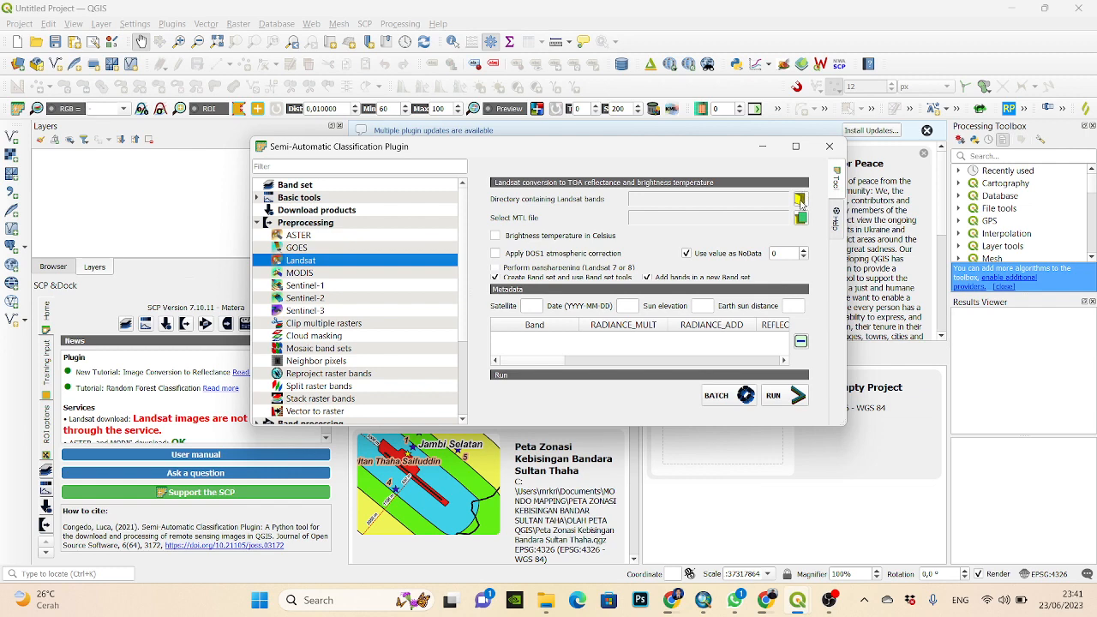
Set the Landsat bands directory to LC08_L1TP_114061_20220725_20220802_02_T1 inside Documents\MONDO MAPPING\PETA PENGGUNAAN LAHAN TAHURA and enable DOS1 atmospheric correction
click(800, 200)
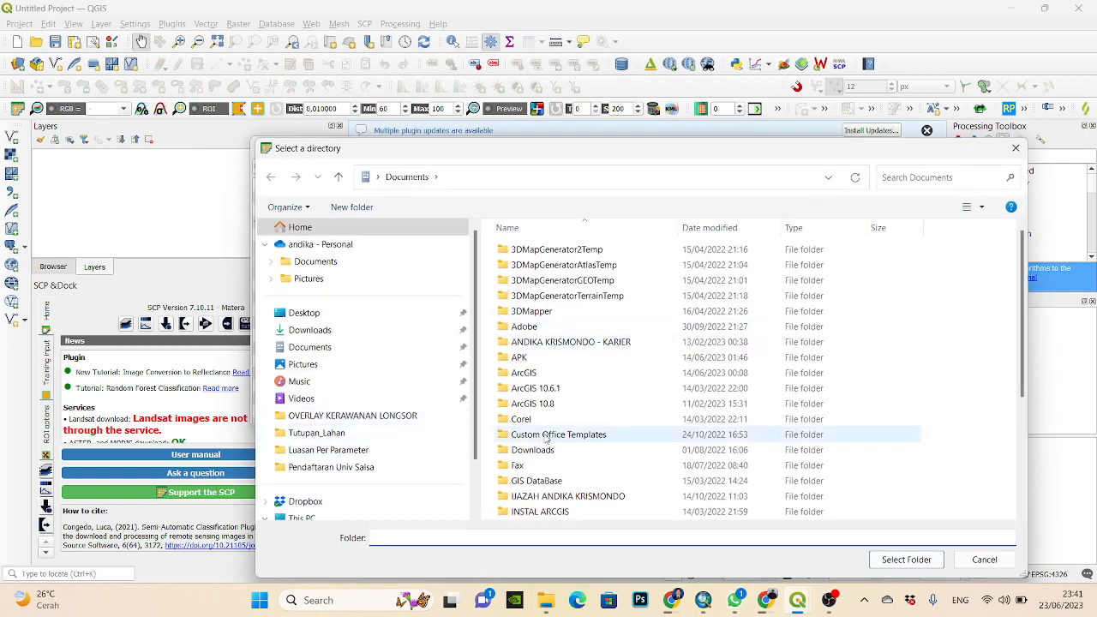
click(315, 347)
click(538, 343)
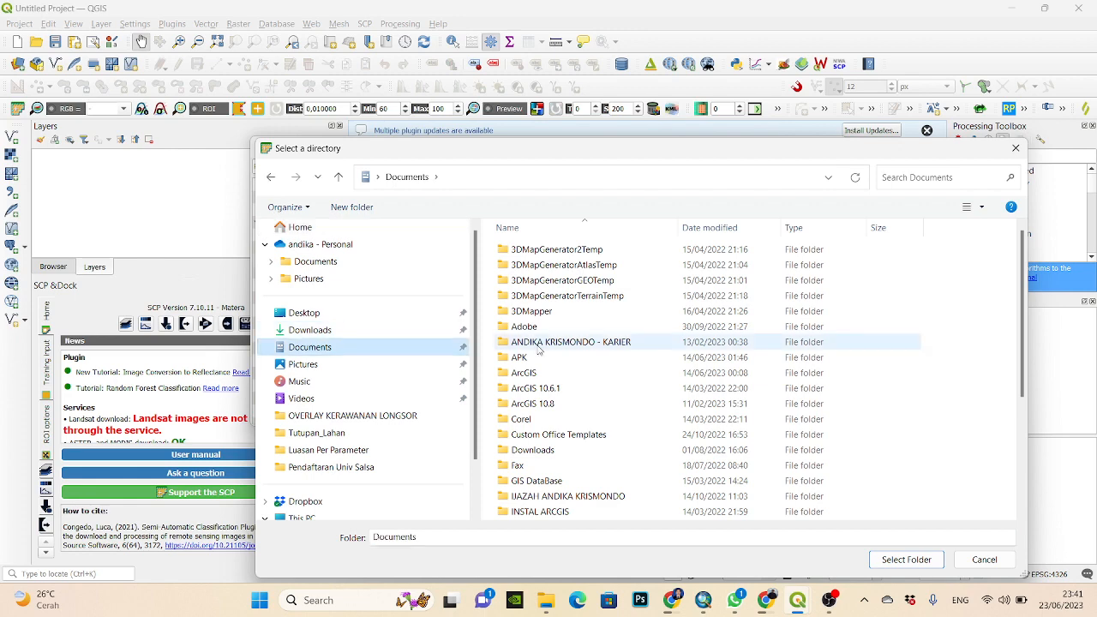
key(m)
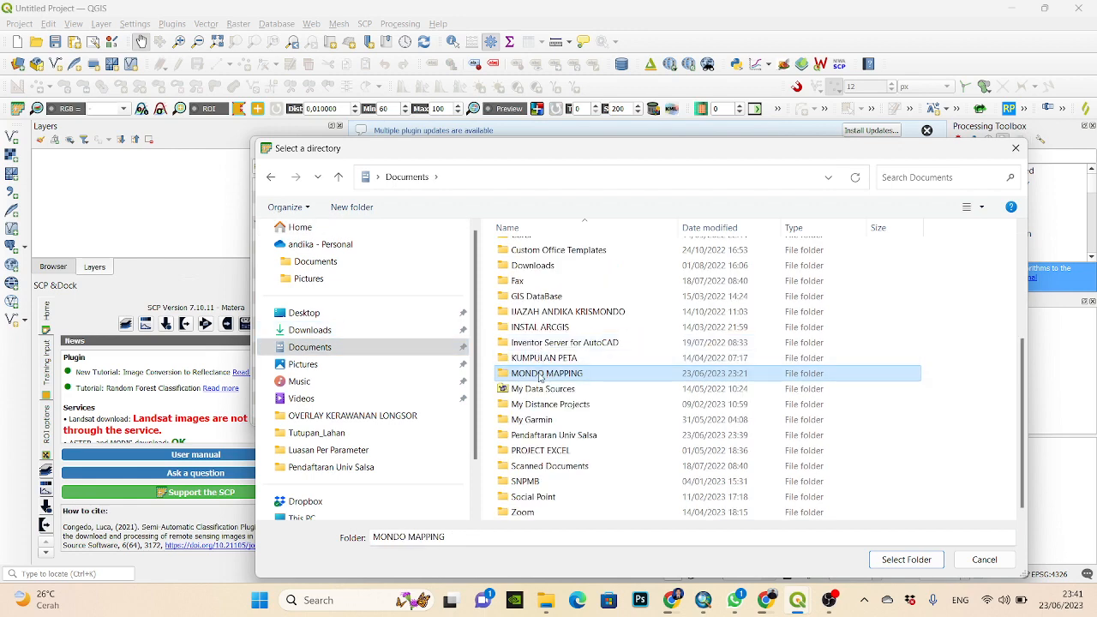
double_click(539, 375)
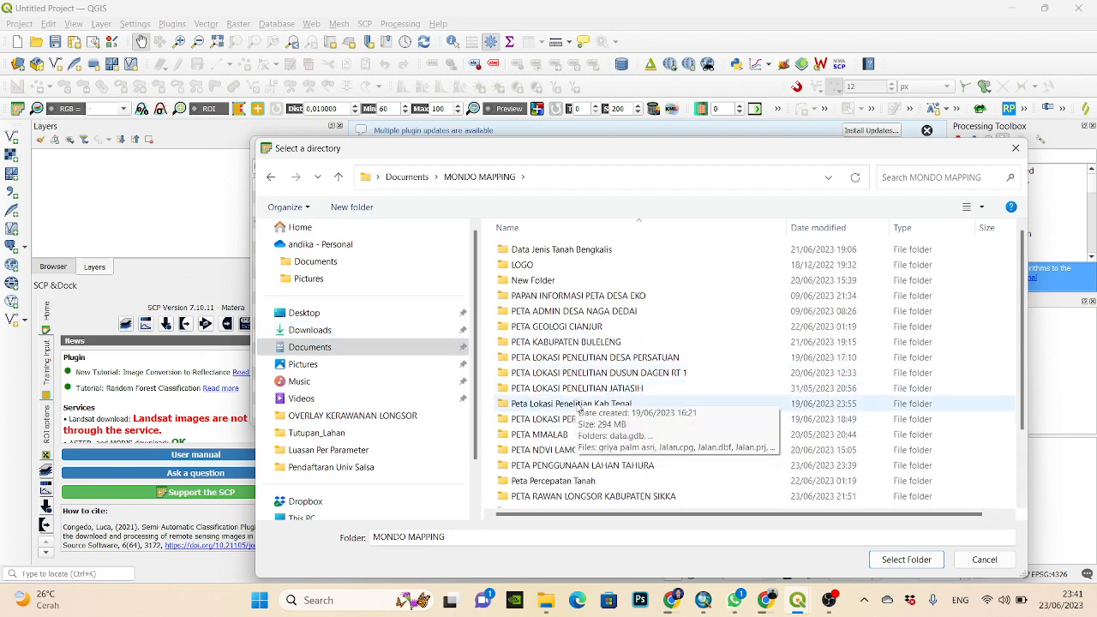
double_click(574, 464)
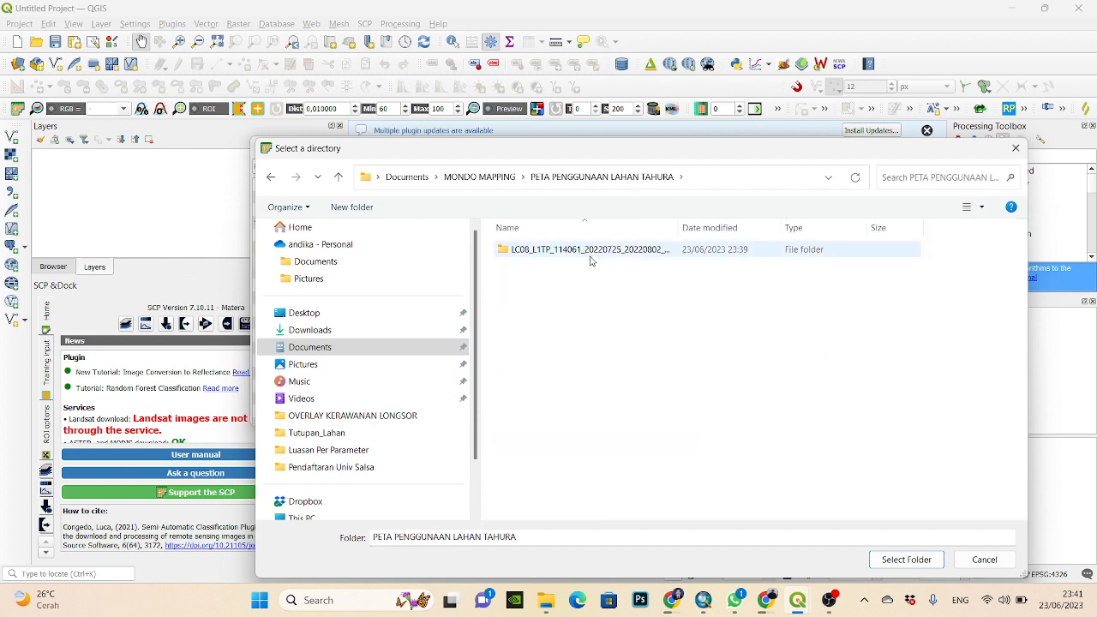
click(589, 256)
double_click(589, 255)
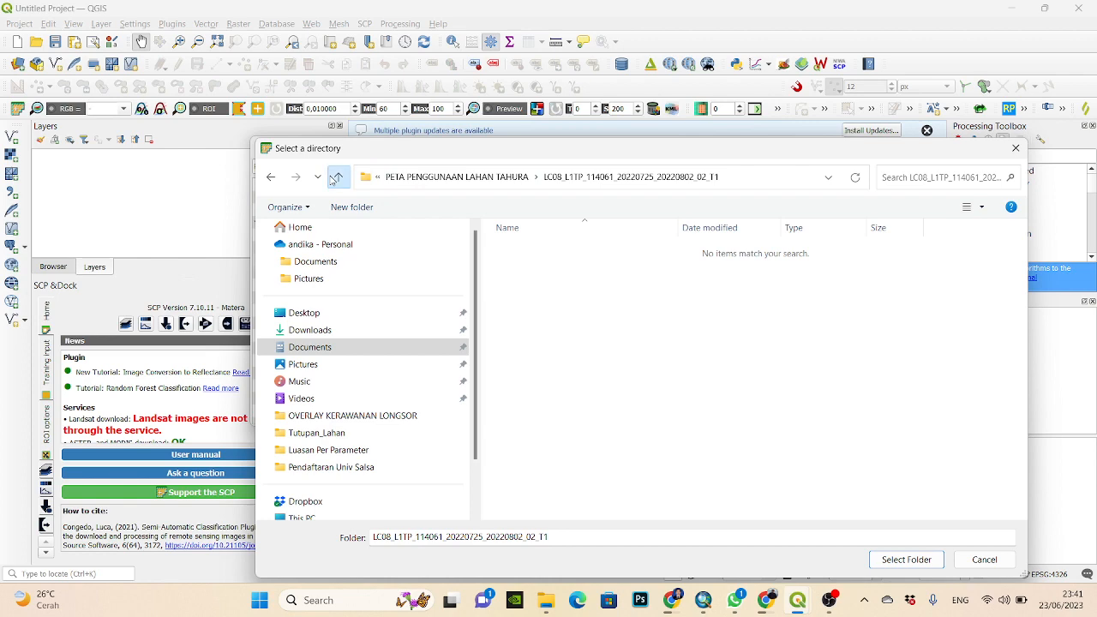
click(338, 177)
click(590, 255)
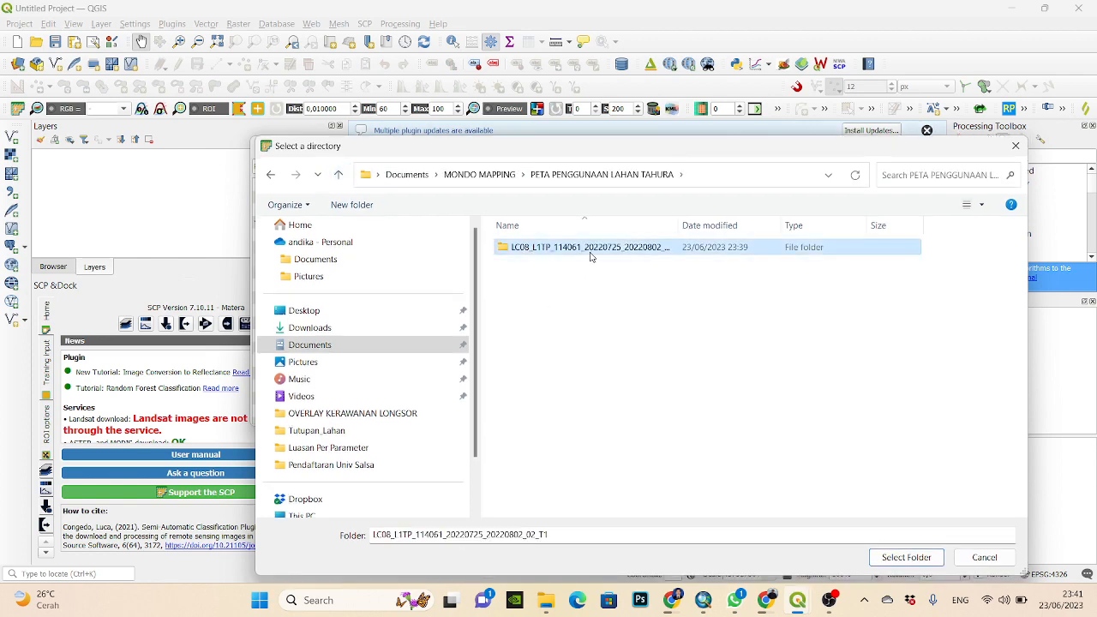
click(888, 558)
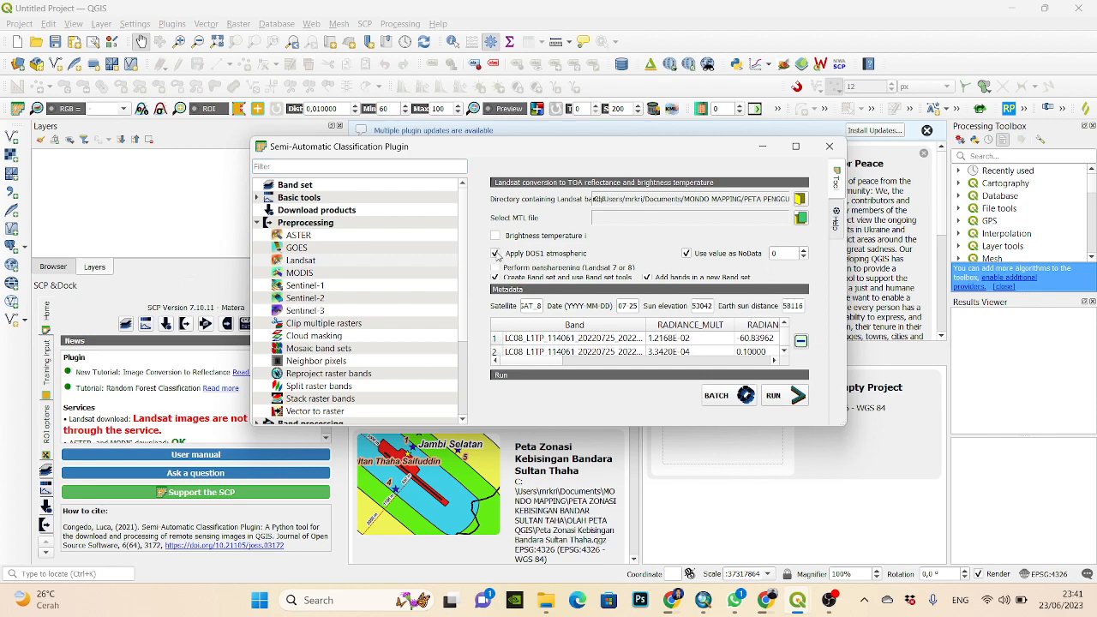
Load LC08_L1TP_114061_20220725_20220802_02_T1_MTL as the MTL file for the Landsat conversion
click(799, 219)
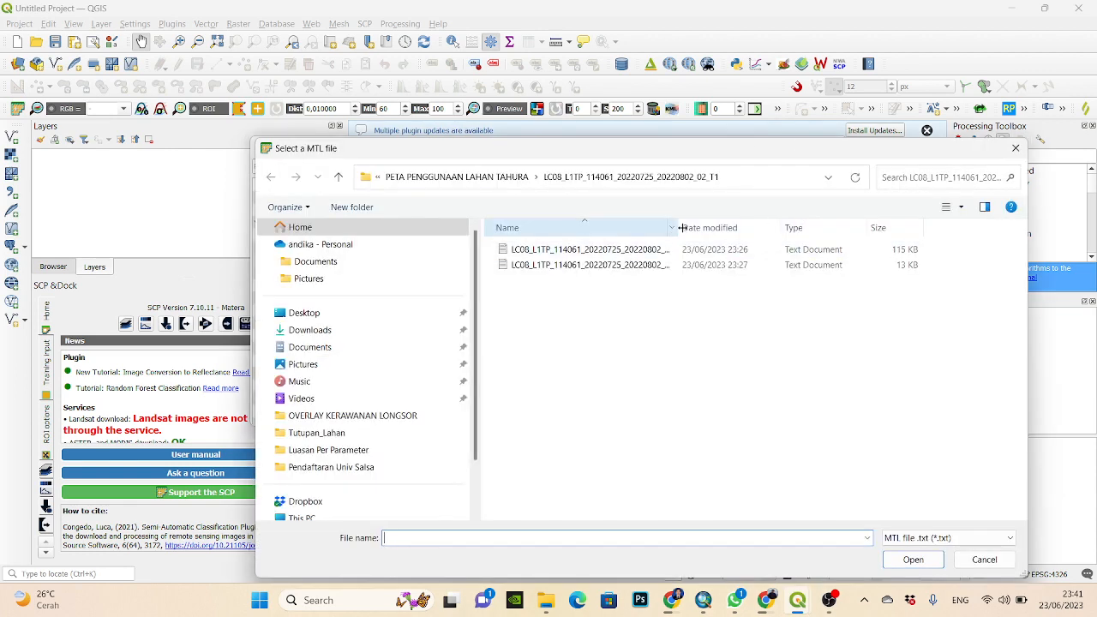
drag(678, 227, 841, 228)
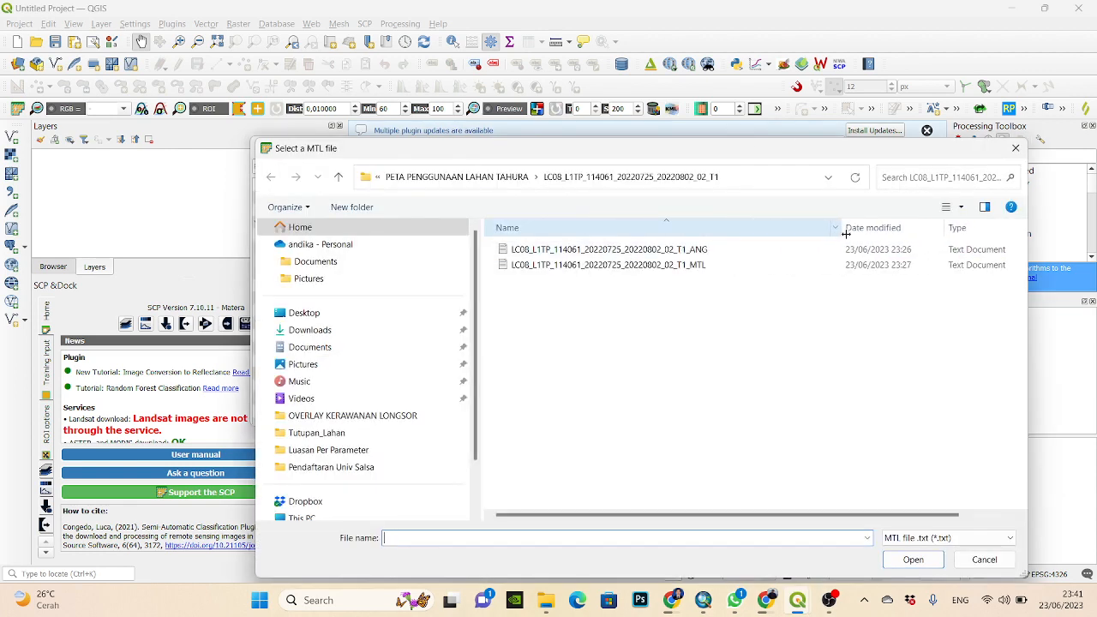
click(742, 268)
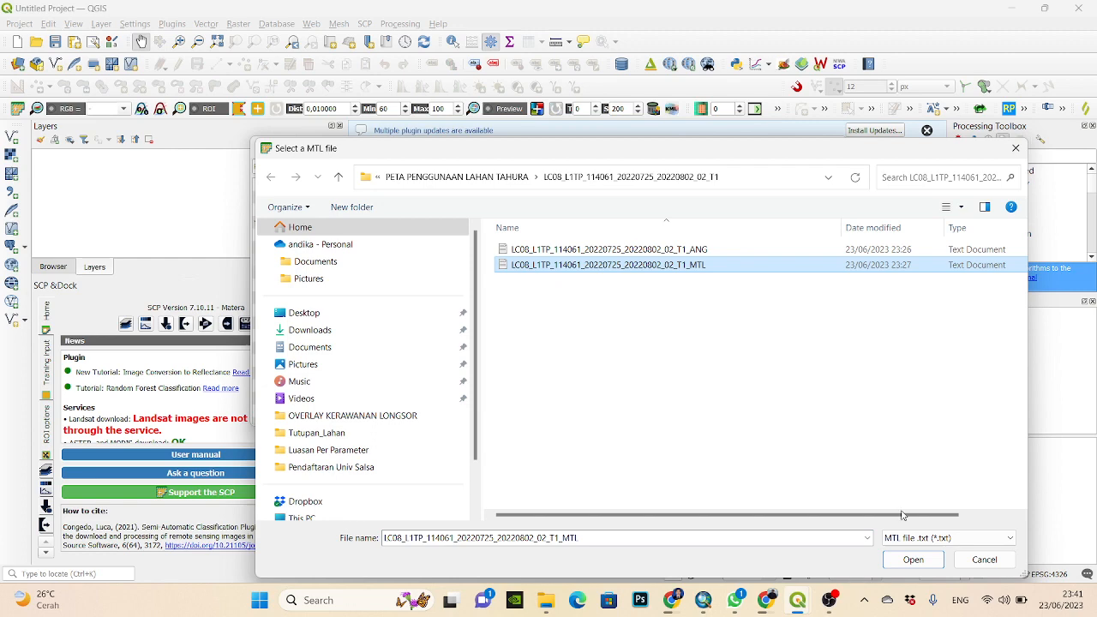
click(913, 559)
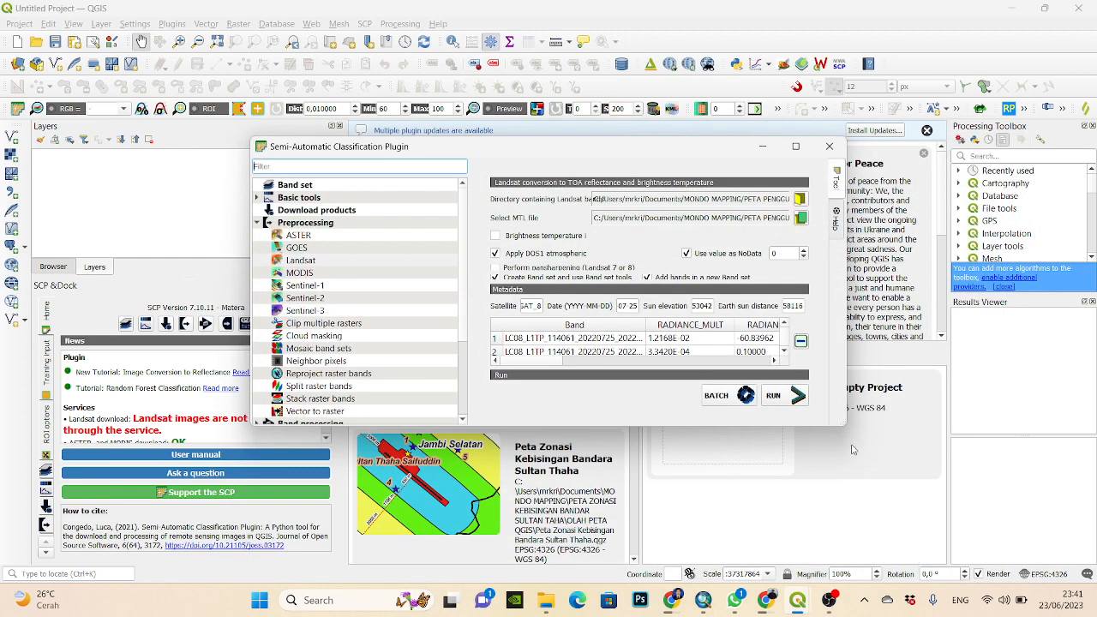
Move and enlarge the Semi-Automatic Classification Plugin window until the full paths and band metadata table are readable
drag(837, 427, 861, 550)
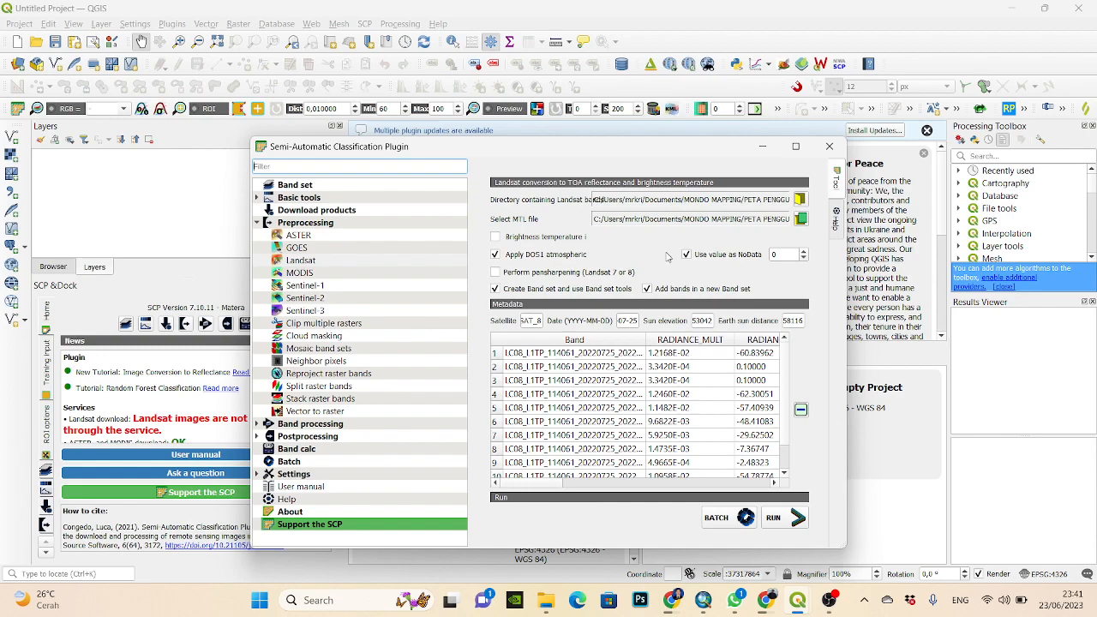
drag(529, 148, 306, 36)
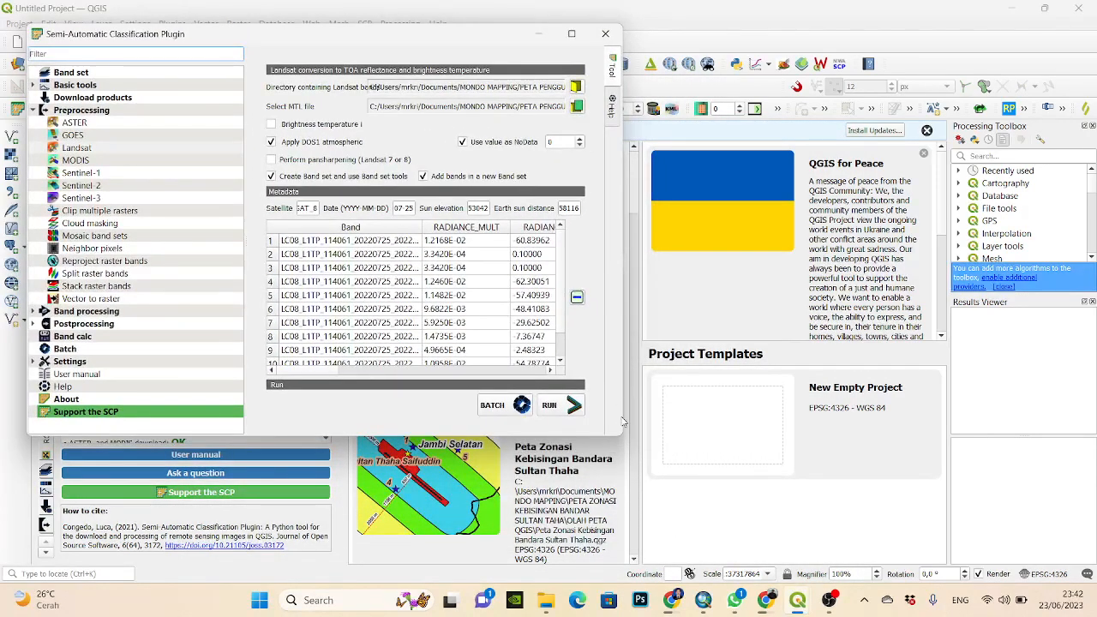
drag(622, 434, 1093, 512)
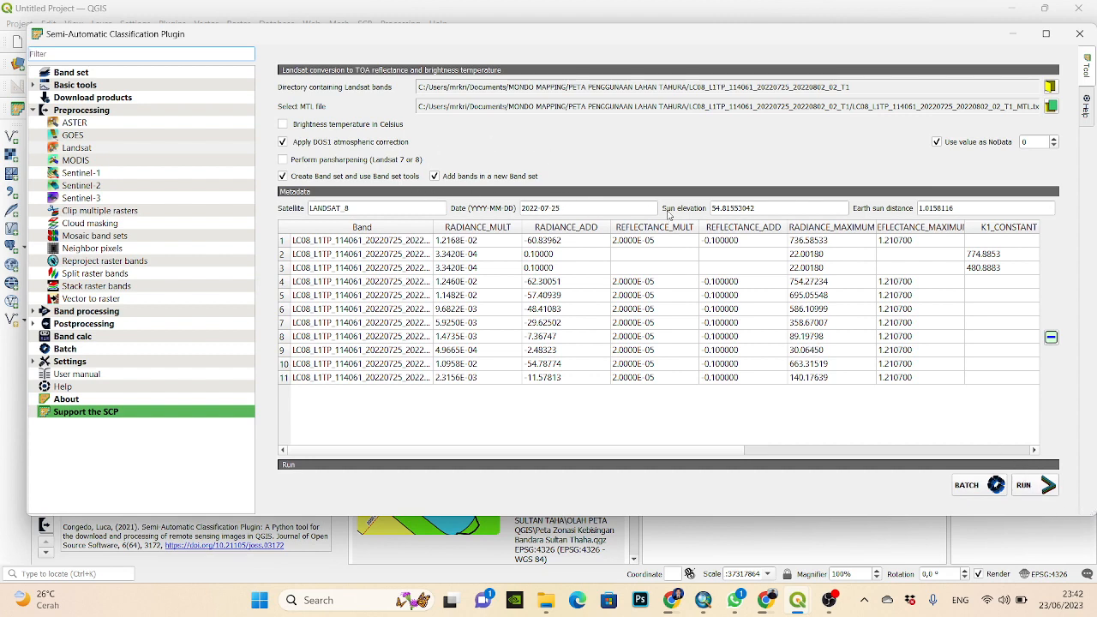
Run the Landsat conversion and create a new output folder in PETA PENGGUNAAN LAHAN TAHURA, deleting the surplus folder named New folder
click(1044, 481)
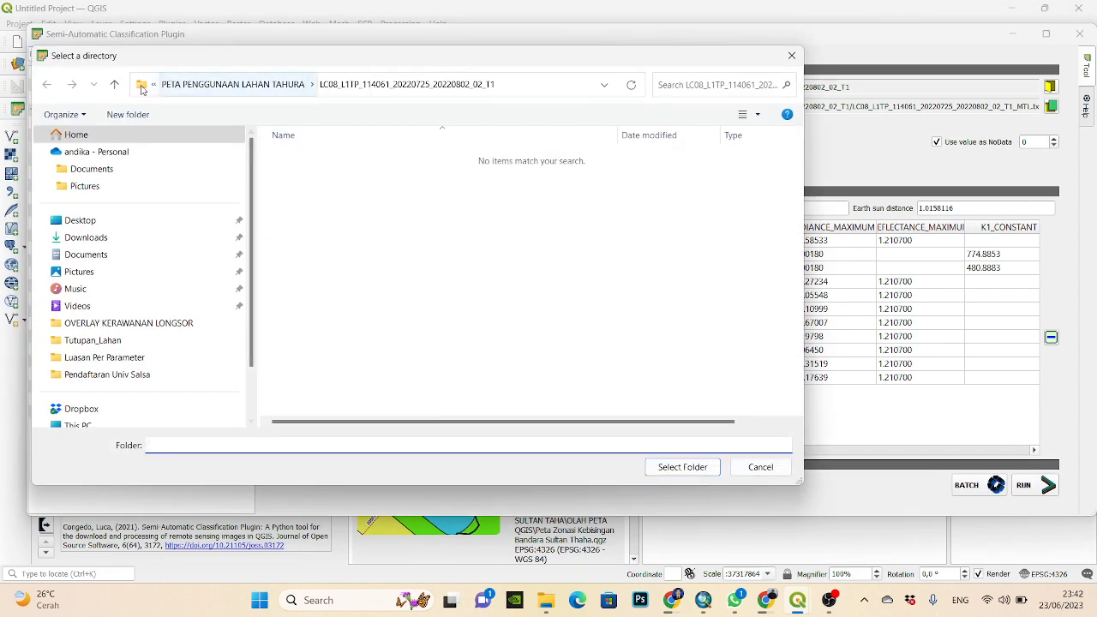
click(114, 84)
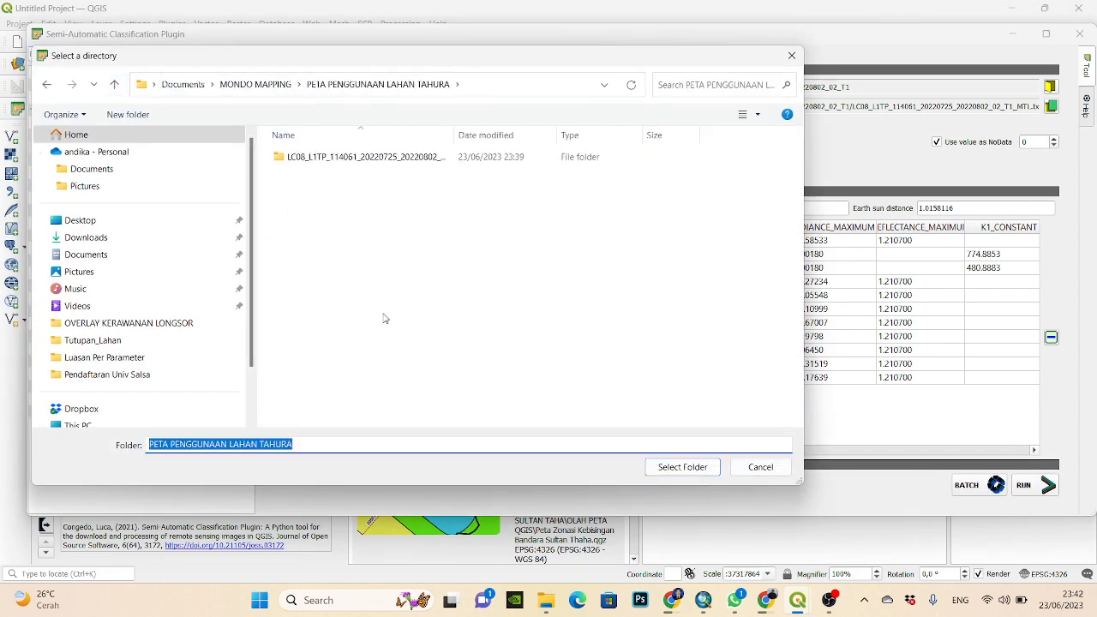
click(145, 113)
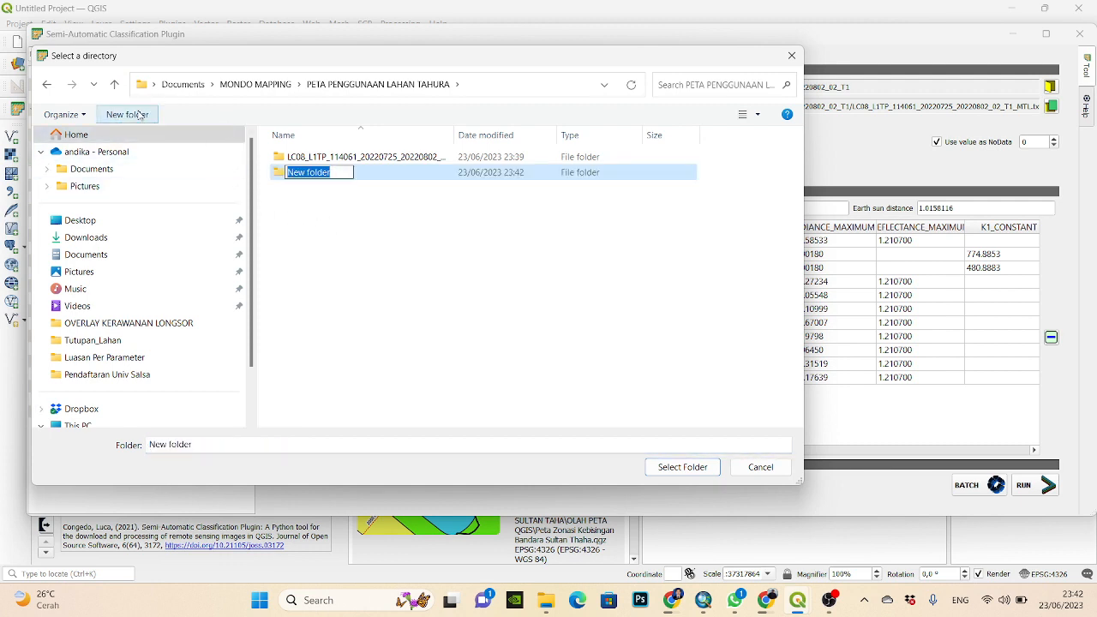
click(139, 114)
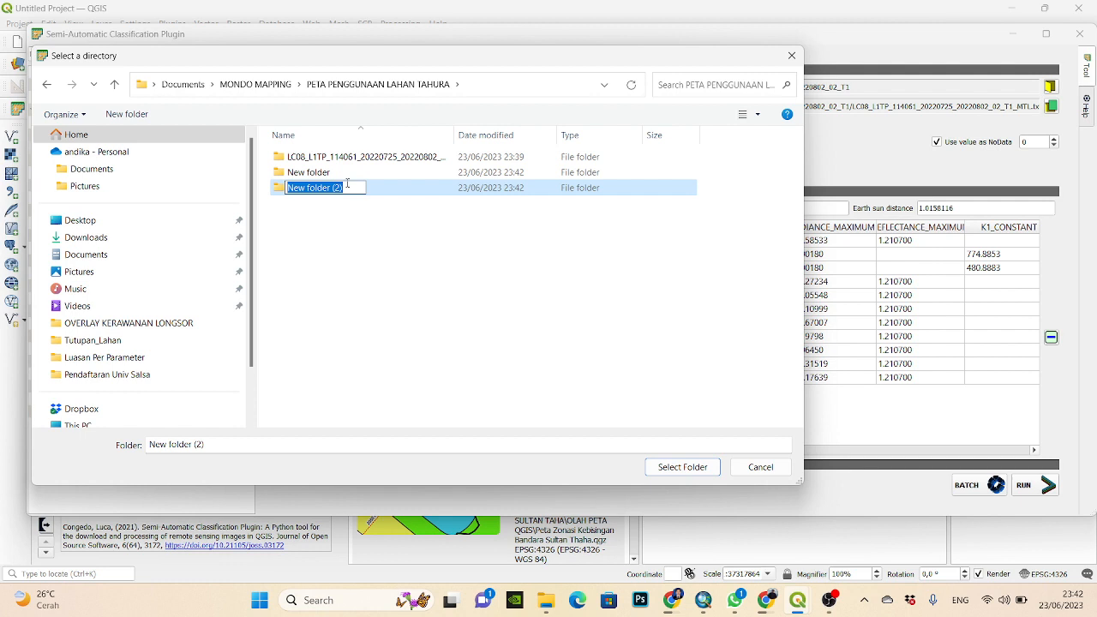
click(350, 174)
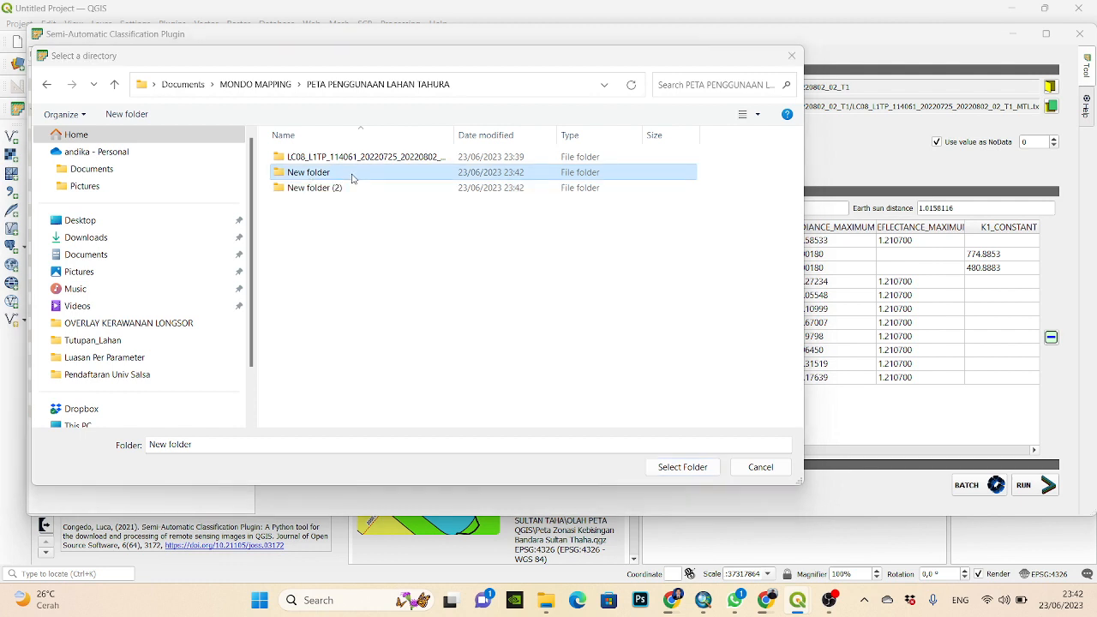
key(Delete)
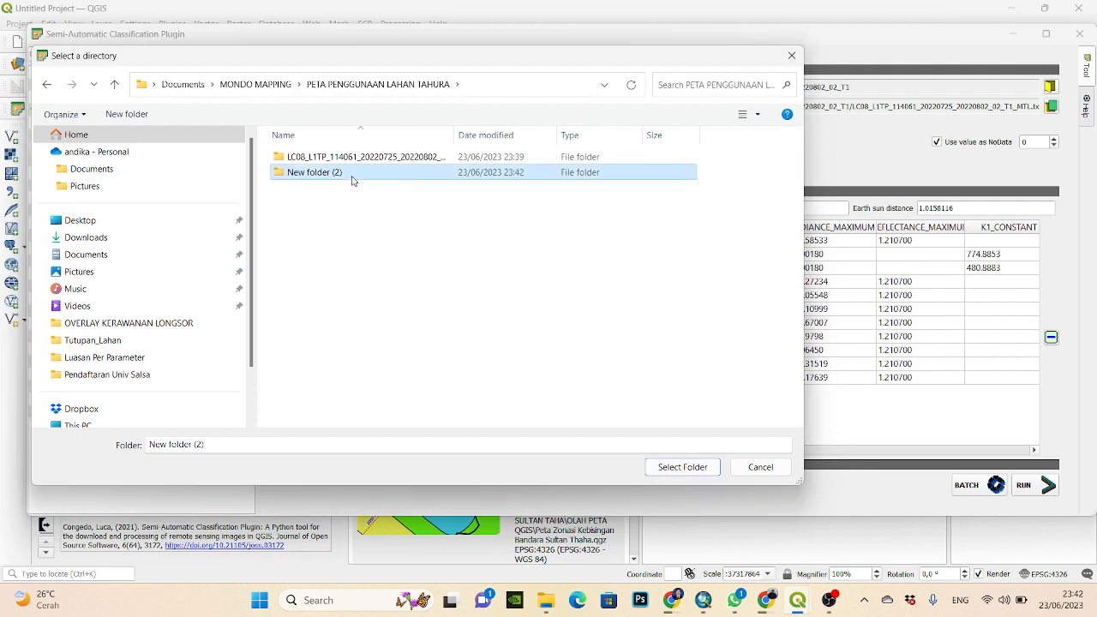
Rename the new folder Koreksi Radiometrik, select it as the conversion's output directory, and minimize the plugin window
click(352, 175)
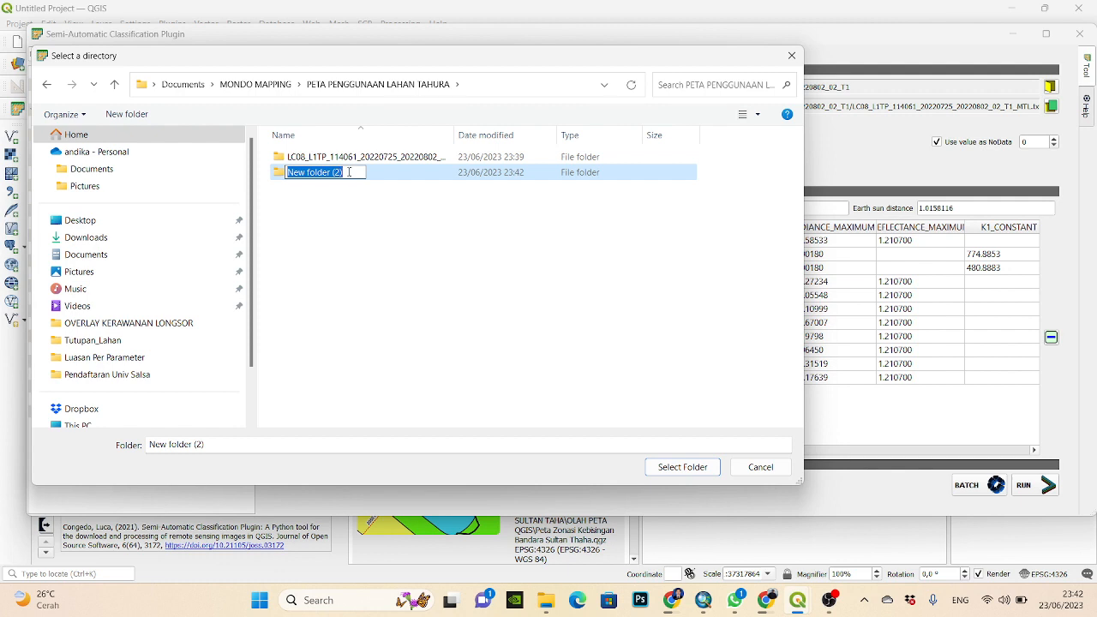
text(Koreksi)
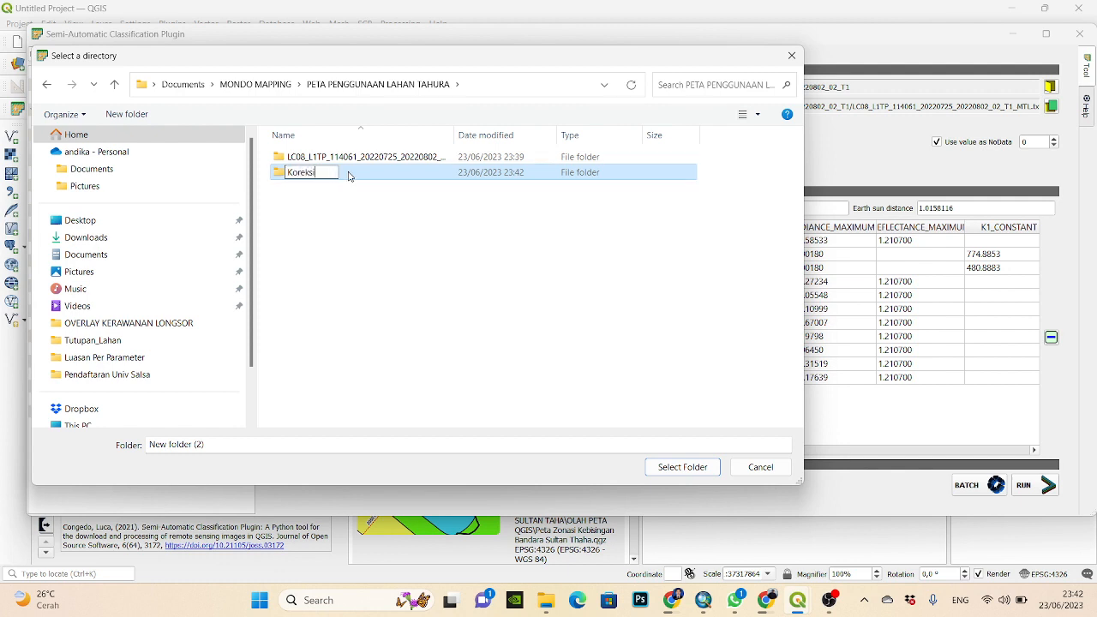
text( Radi)
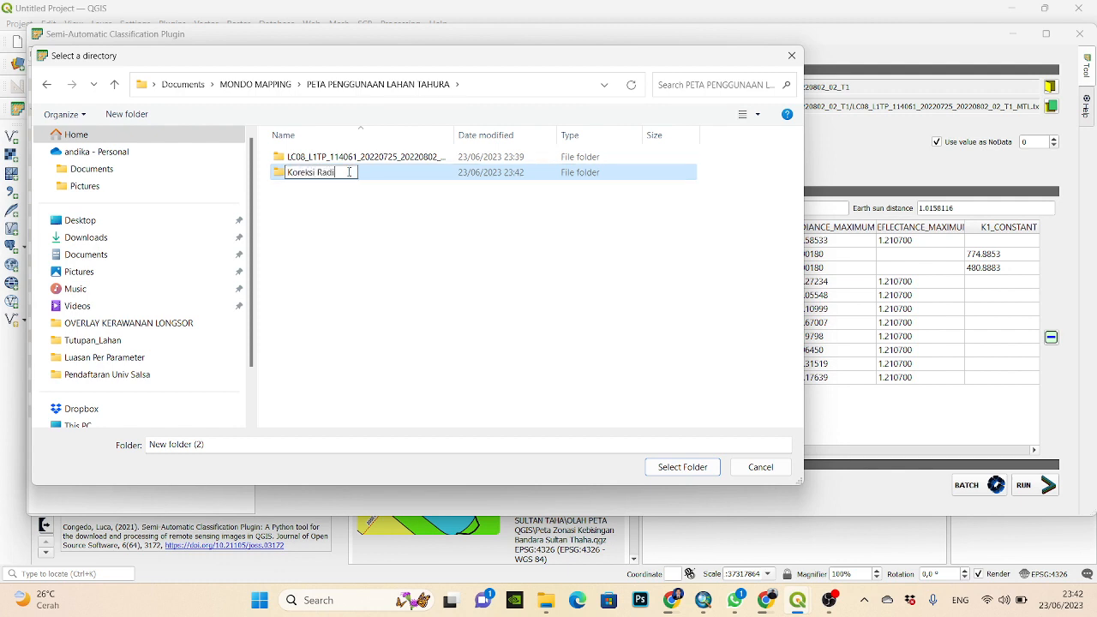
text(ometrik)
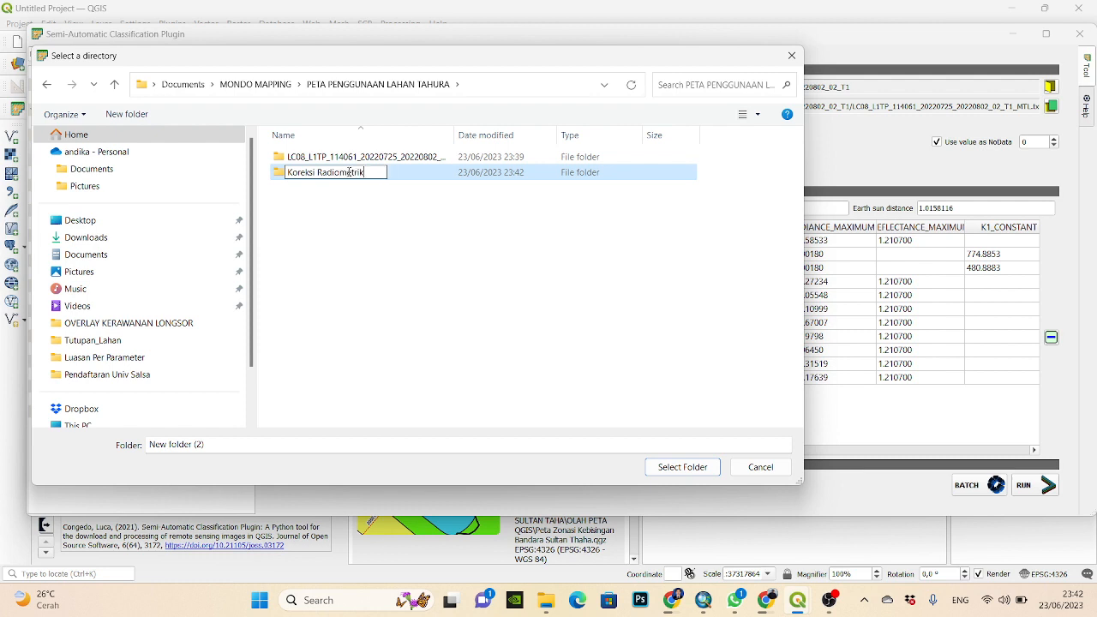
key(Return)
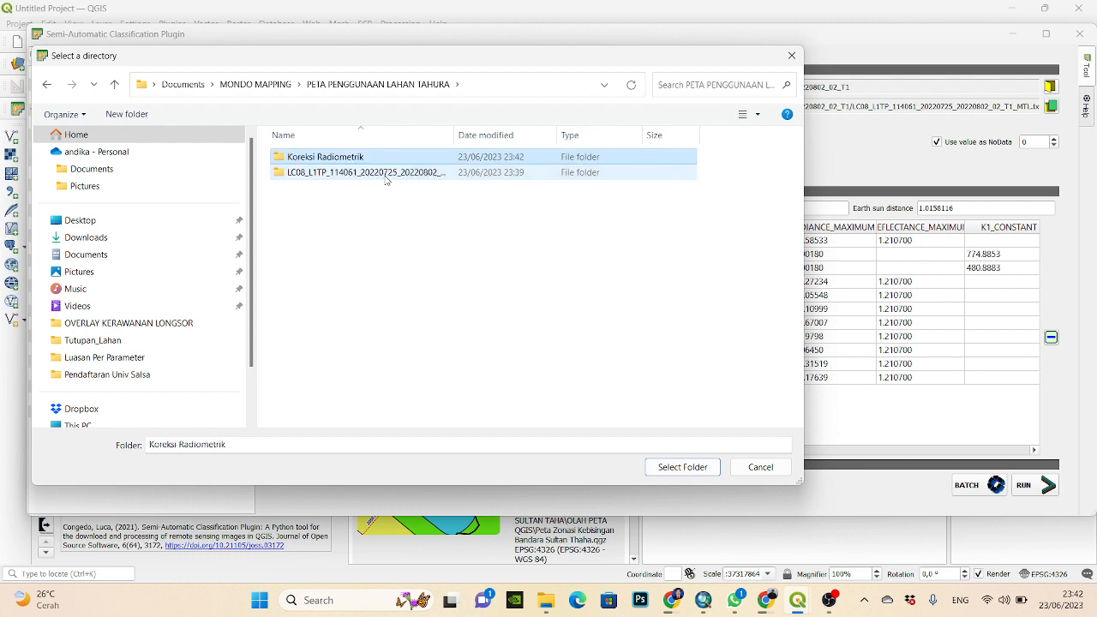
click(674, 465)
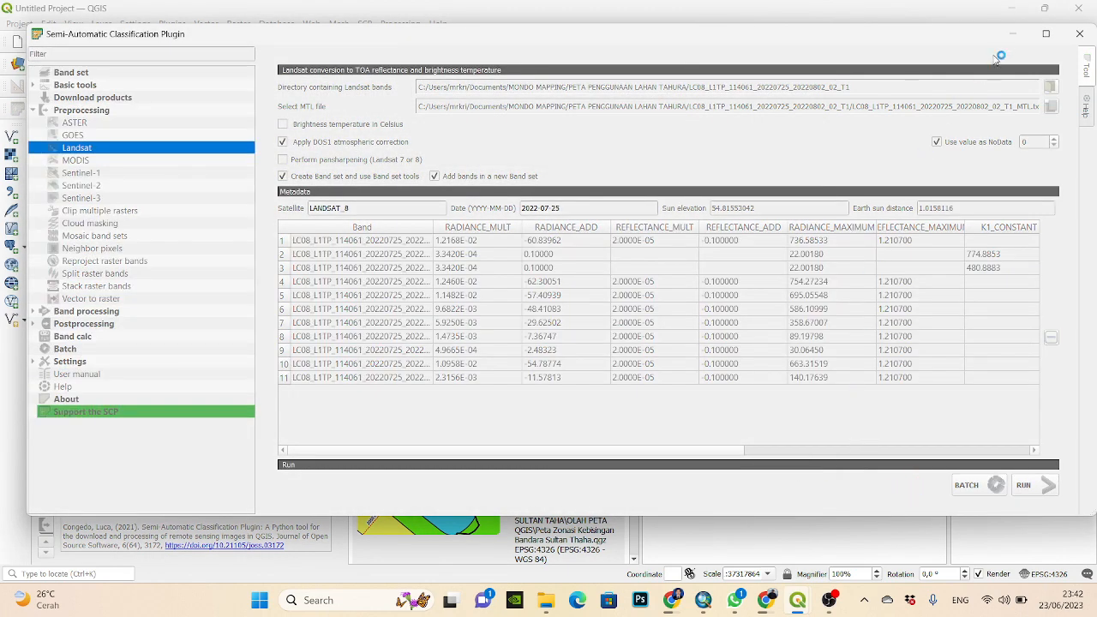
click(1014, 34)
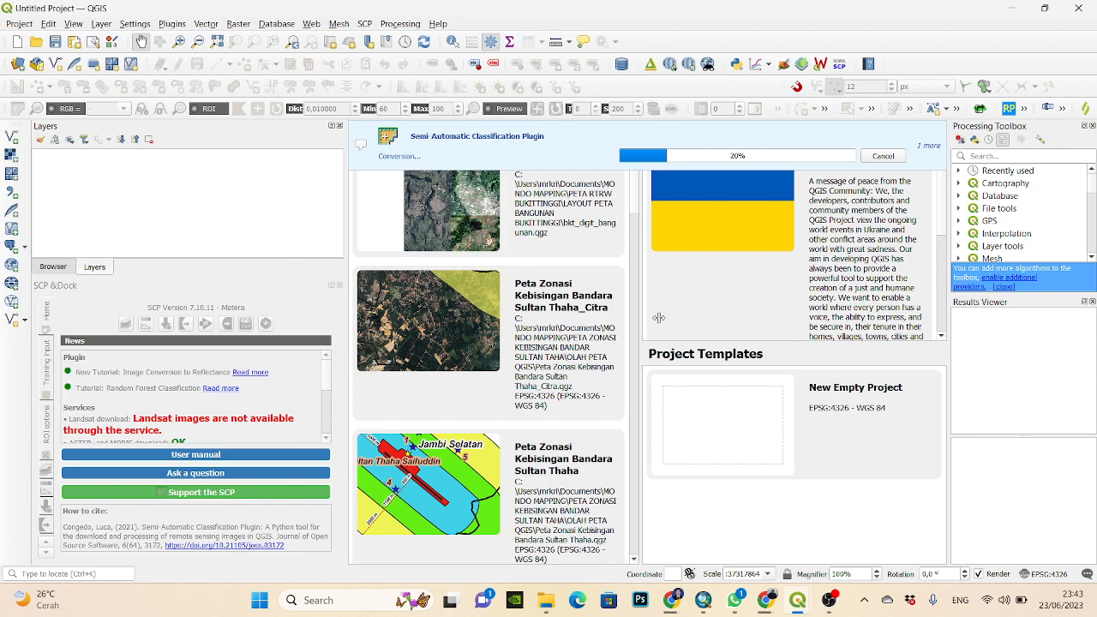
drag(658, 318, 658, 318)
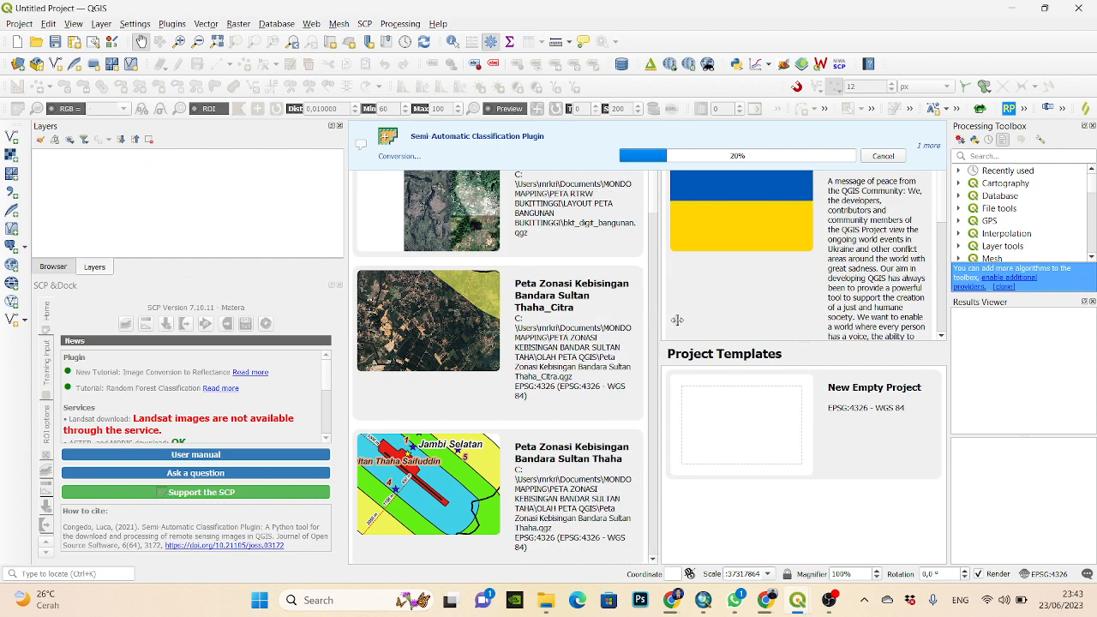
drag(677, 319, 677, 319)
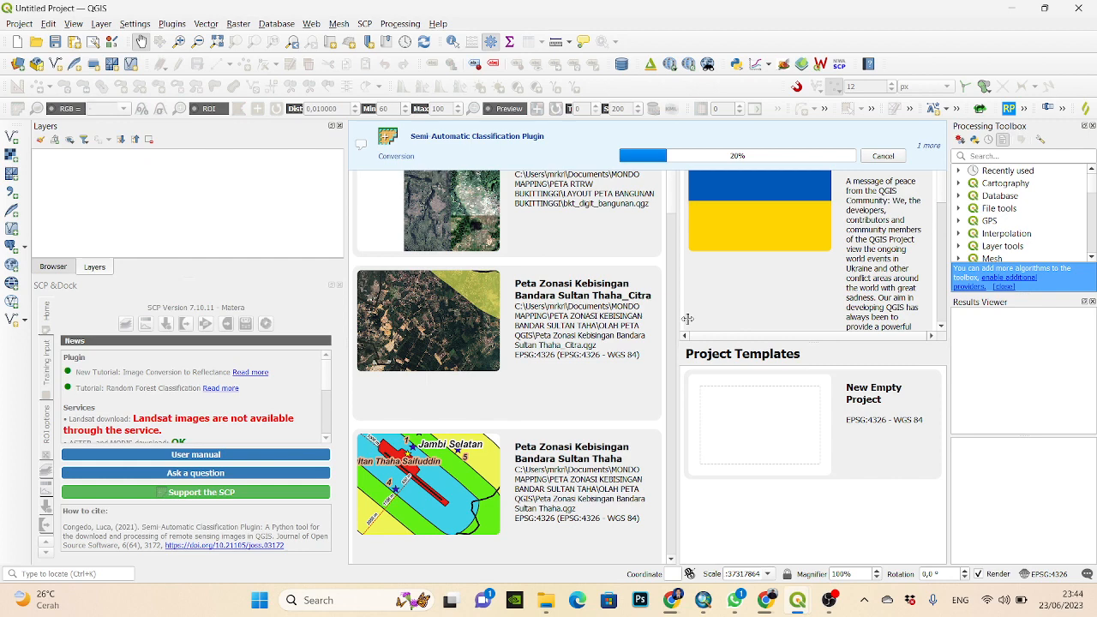
drag(687, 318, 687, 318)
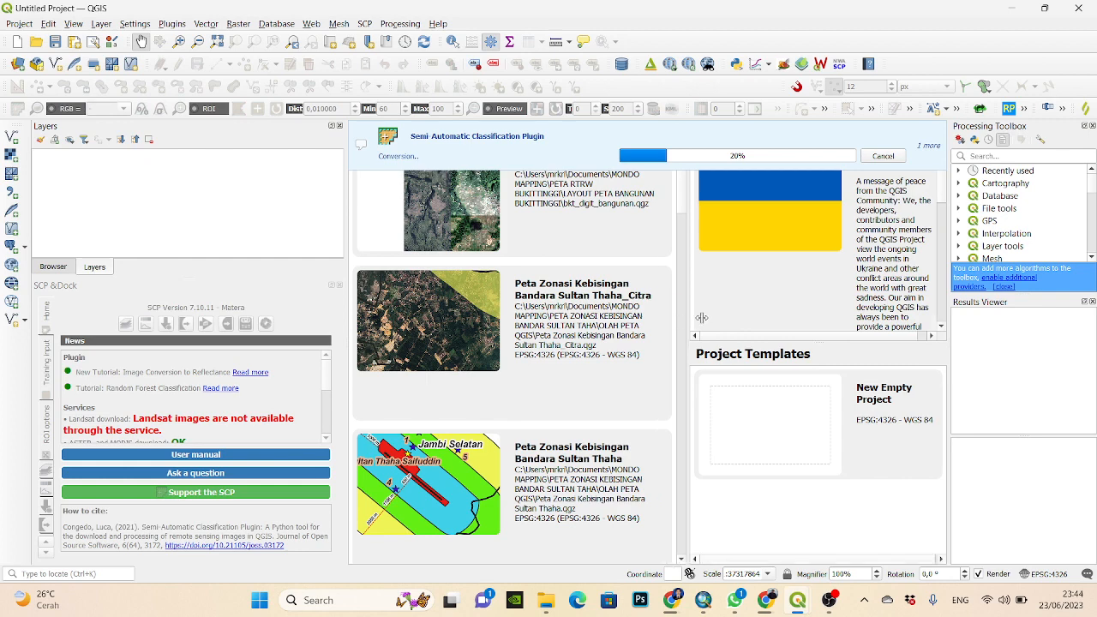
drag(701, 318, 701, 318)
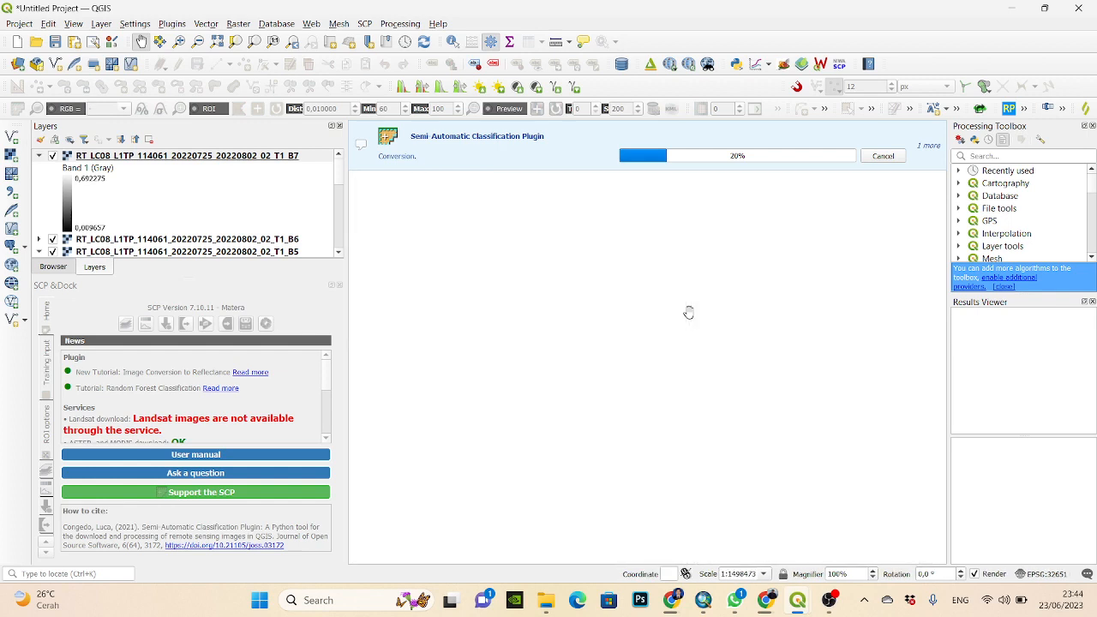
Dock the SCP panel as a tab together with the Browser and Layers panels, and bring the Layers panel to the front
click(41, 158)
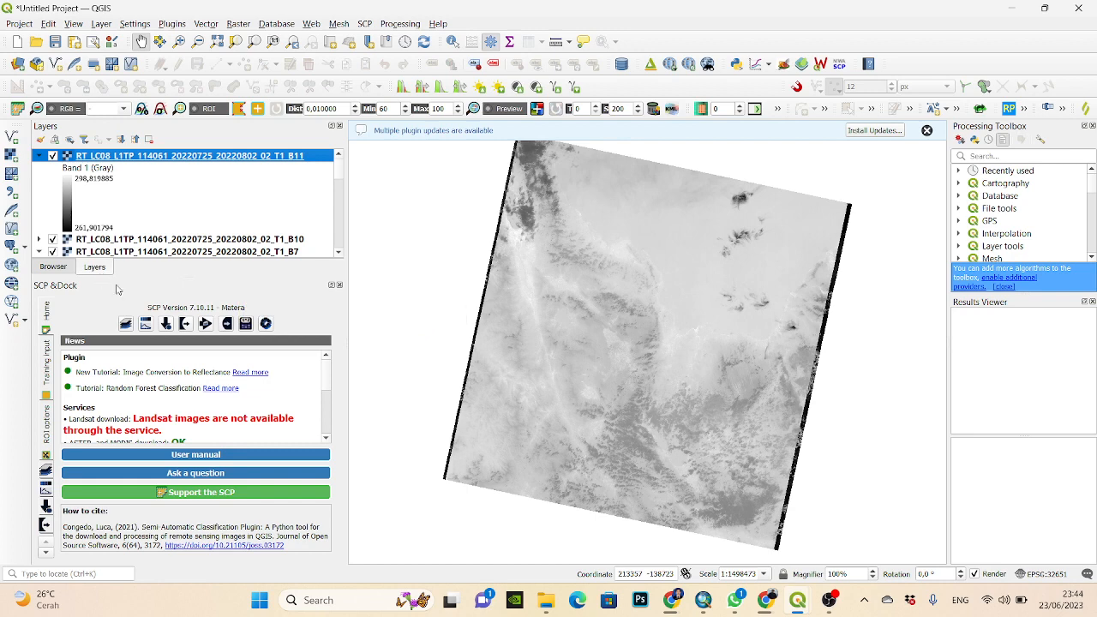
click(332, 286)
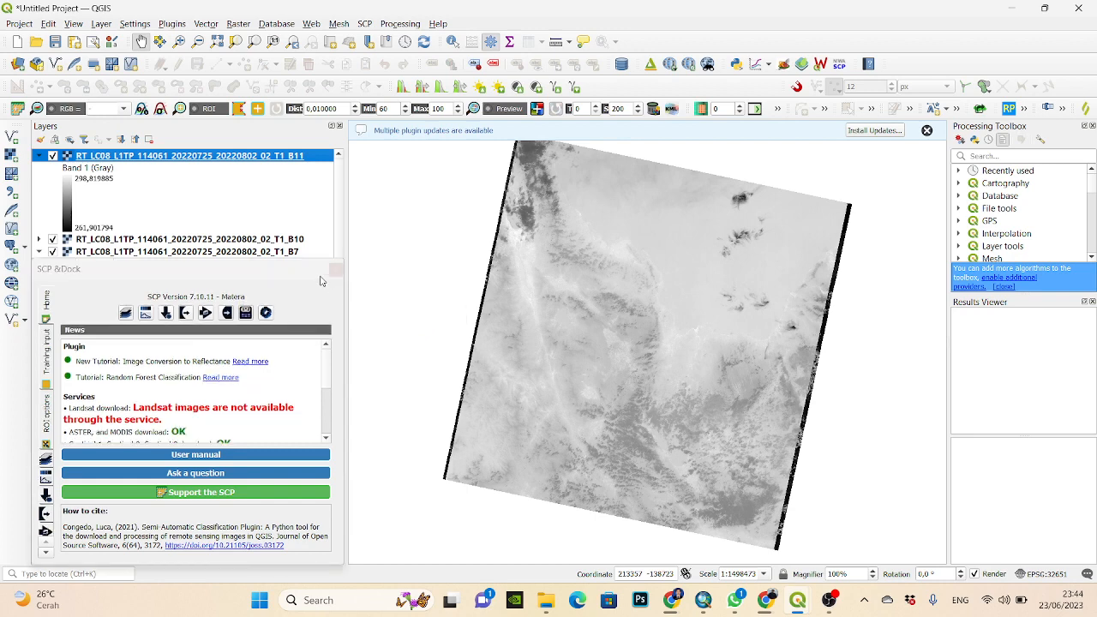
drag(303, 272, 239, 517)
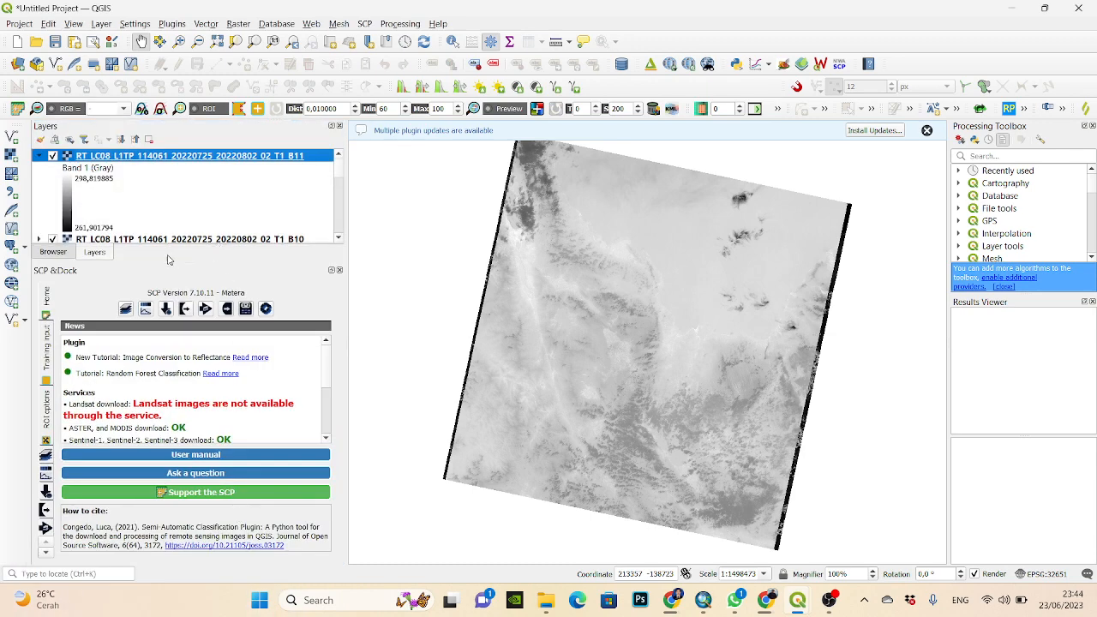
drag(60, 272, 146, 498)
drag(142, 563, 117, 234)
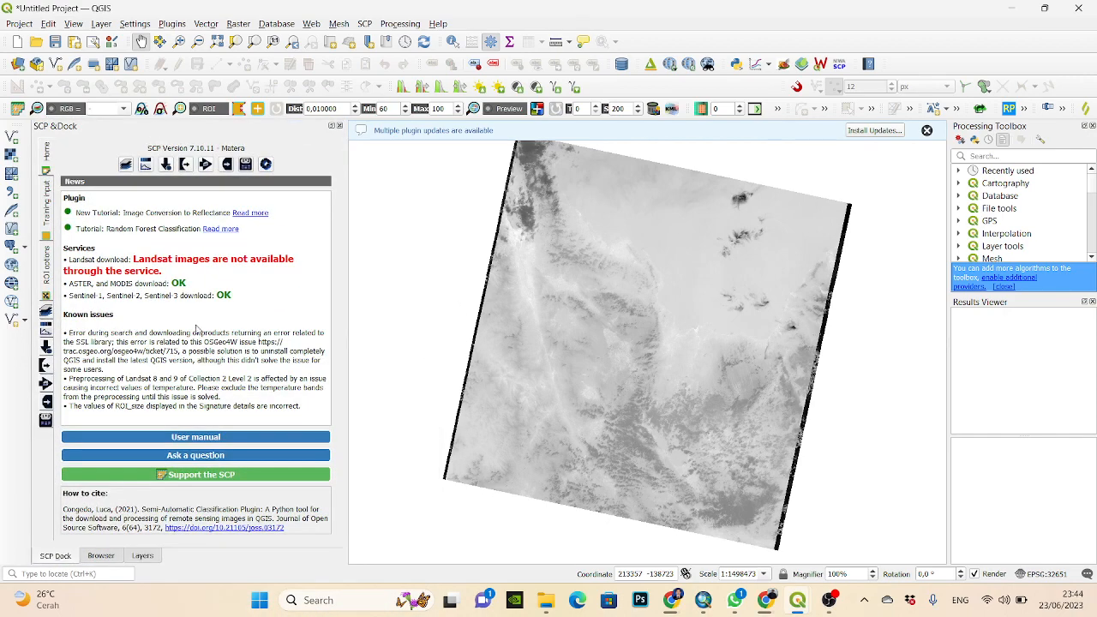
click(99, 556)
click(141, 556)
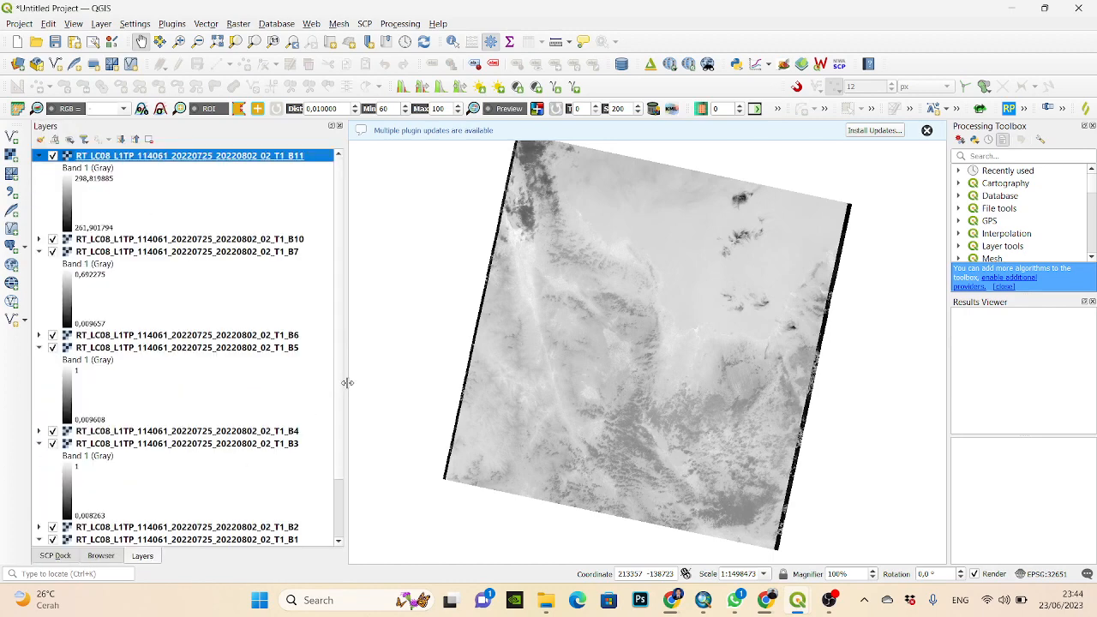
Widen the Layers panel to show full layer names and expand the legends of bands B10, B2, B4 and B6
drag(347, 382, 231, 383)
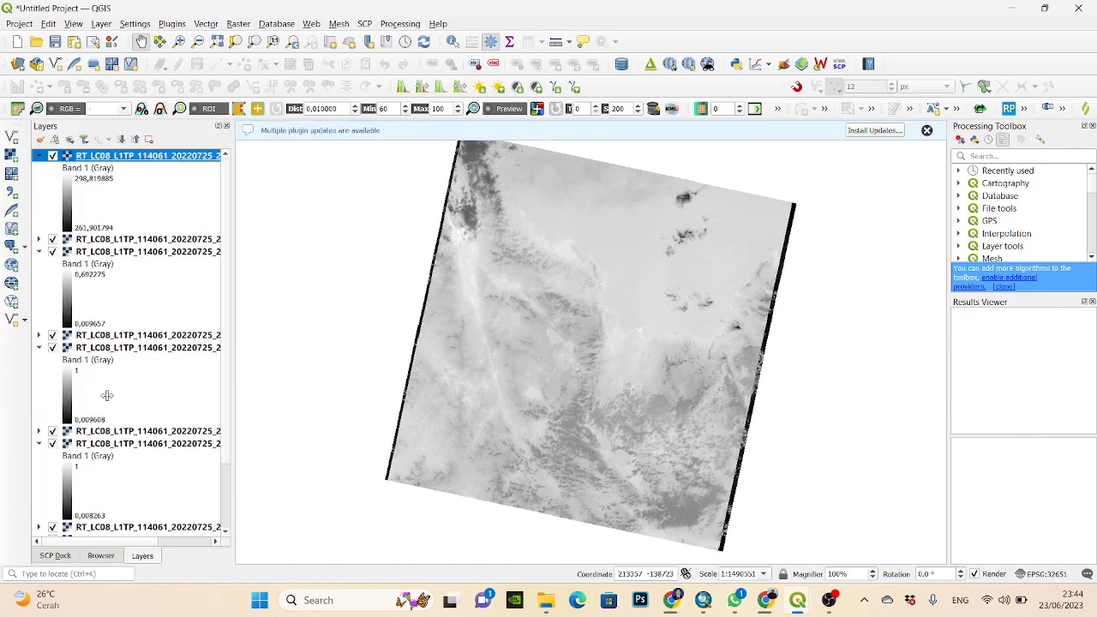
click(38, 239)
scroll(108, 370, down, 5)
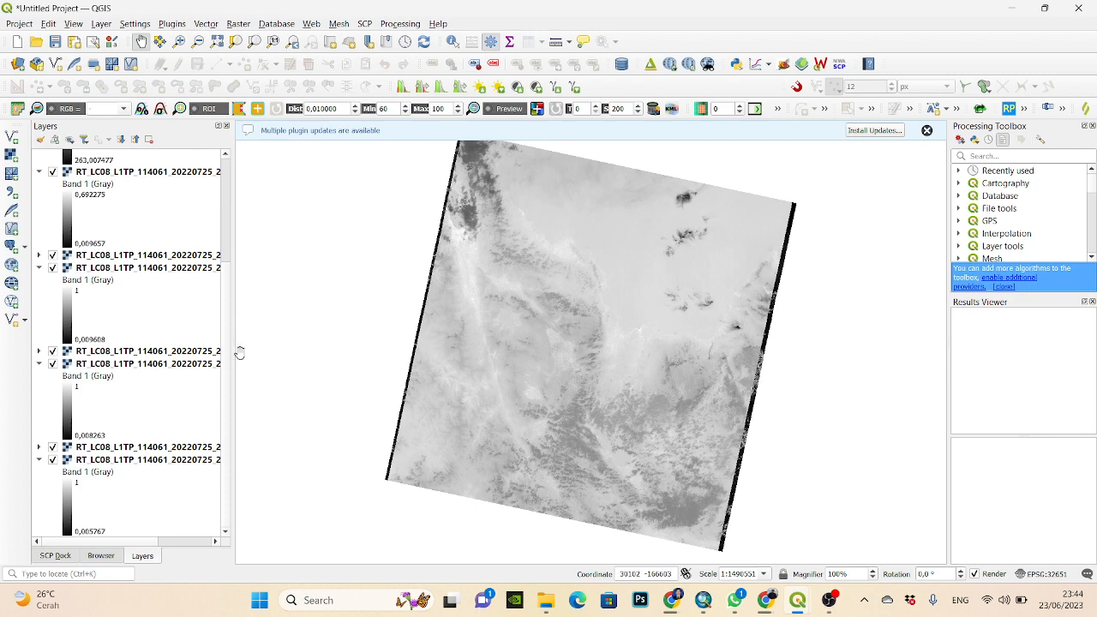
drag(233, 353, 427, 371)
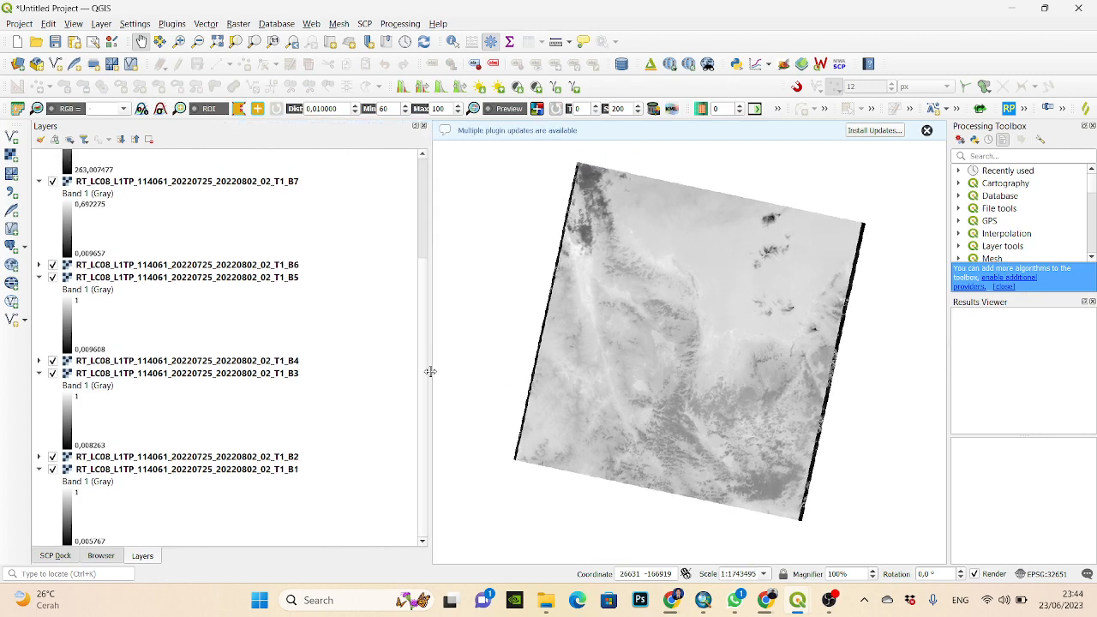
click(39, 457)
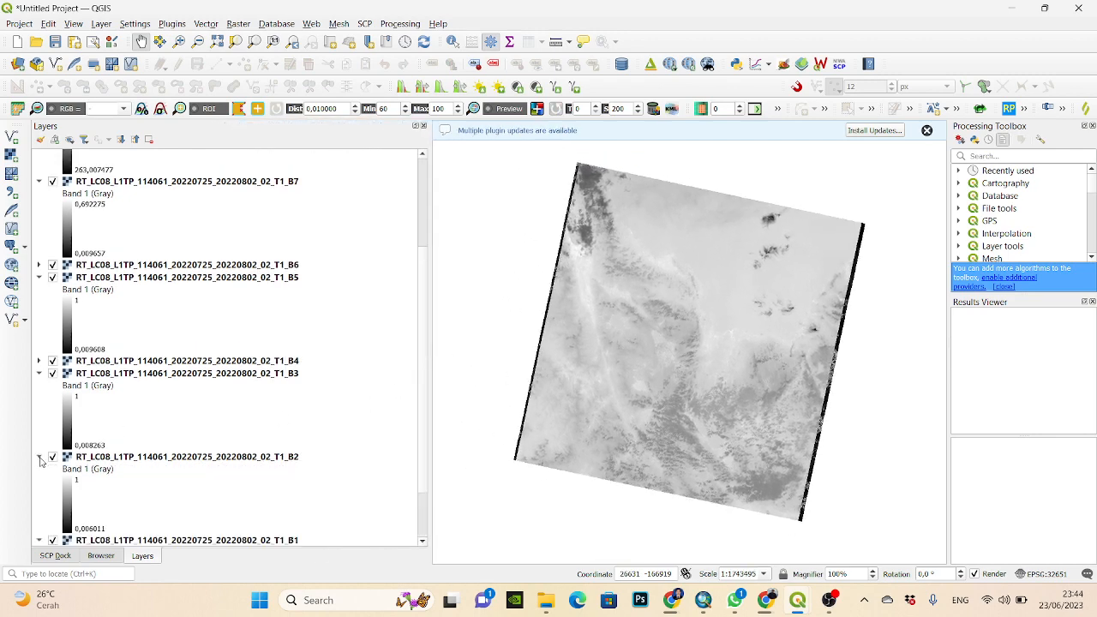
click(39, 361)
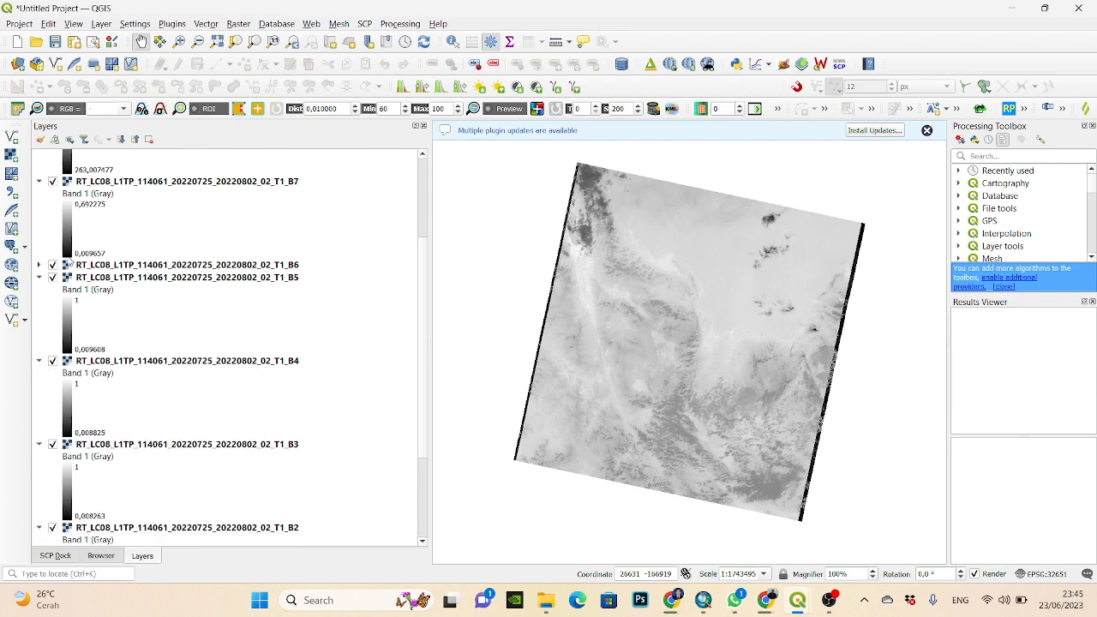
click(38, 266)
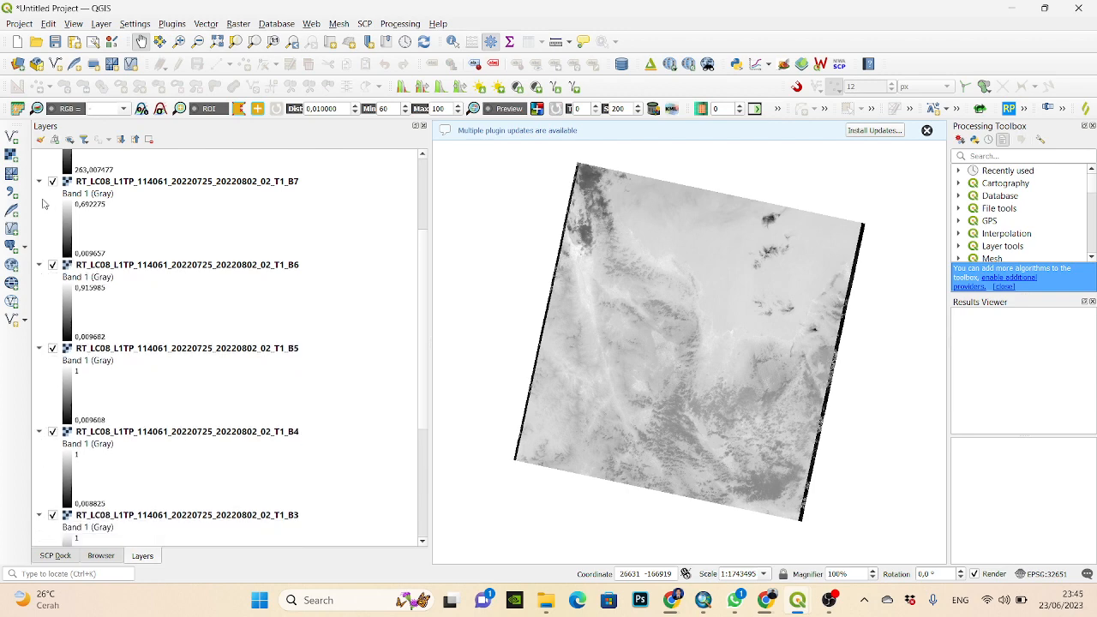
scroll(88, 209, up, 4)
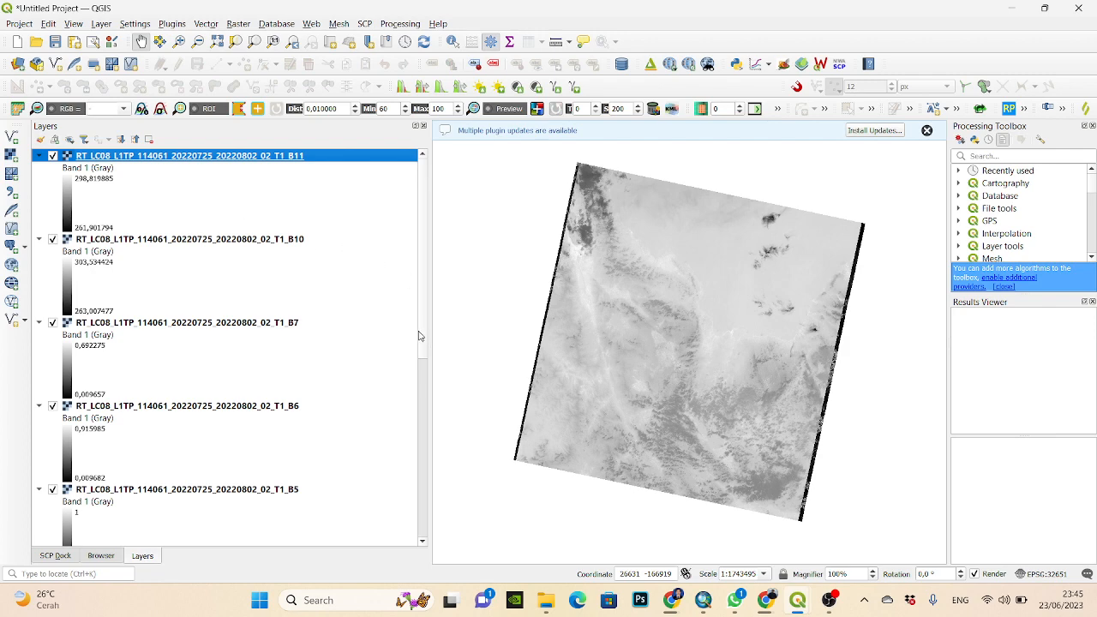
Select all the converted band layers from B11 to B1 and remove them from the project
drag(423, 340, 429, 528)
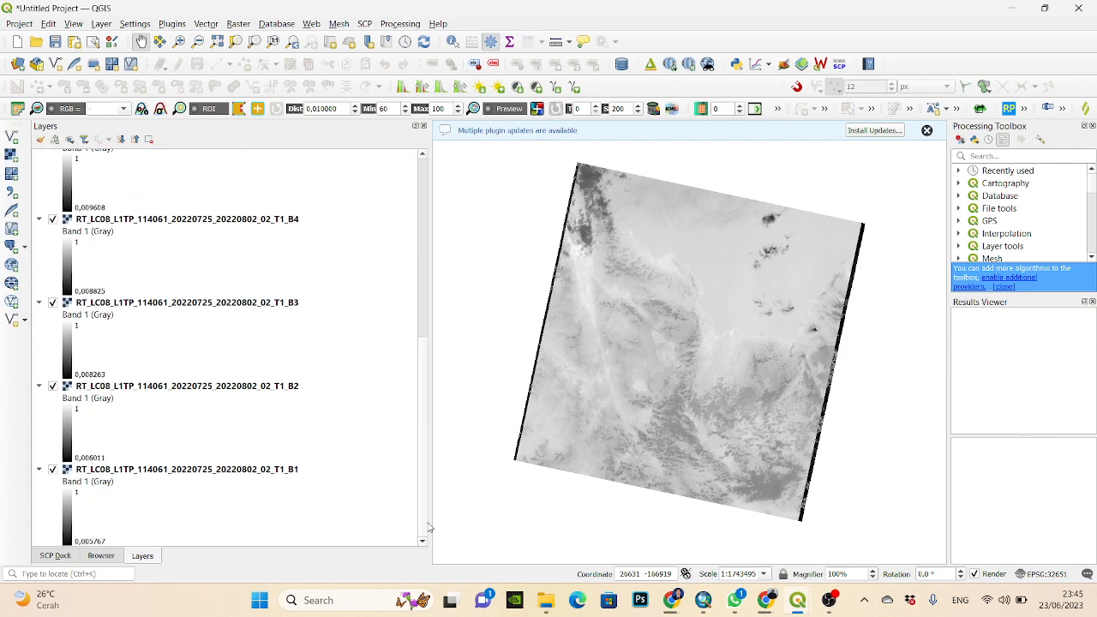
shift+click(274, 474)
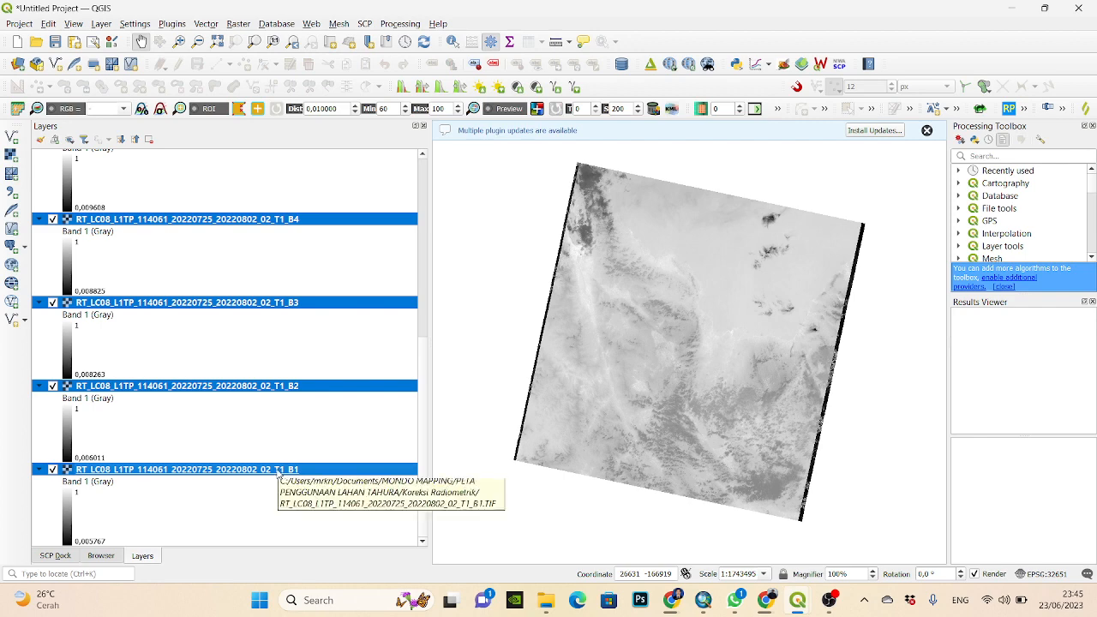
right_click(279, 471)
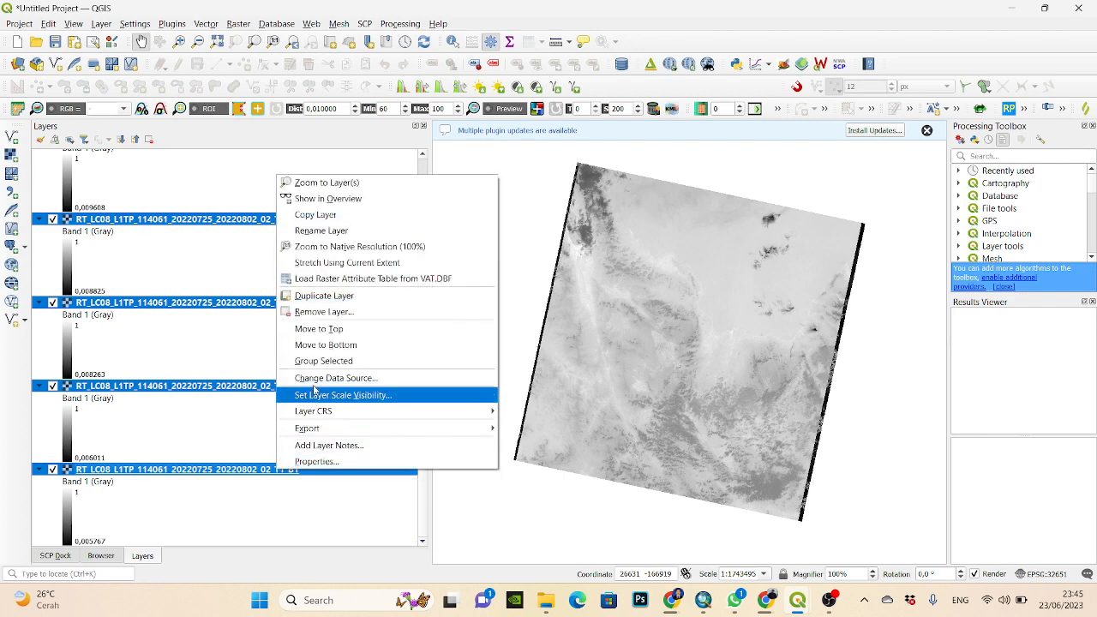
click(329, 319)
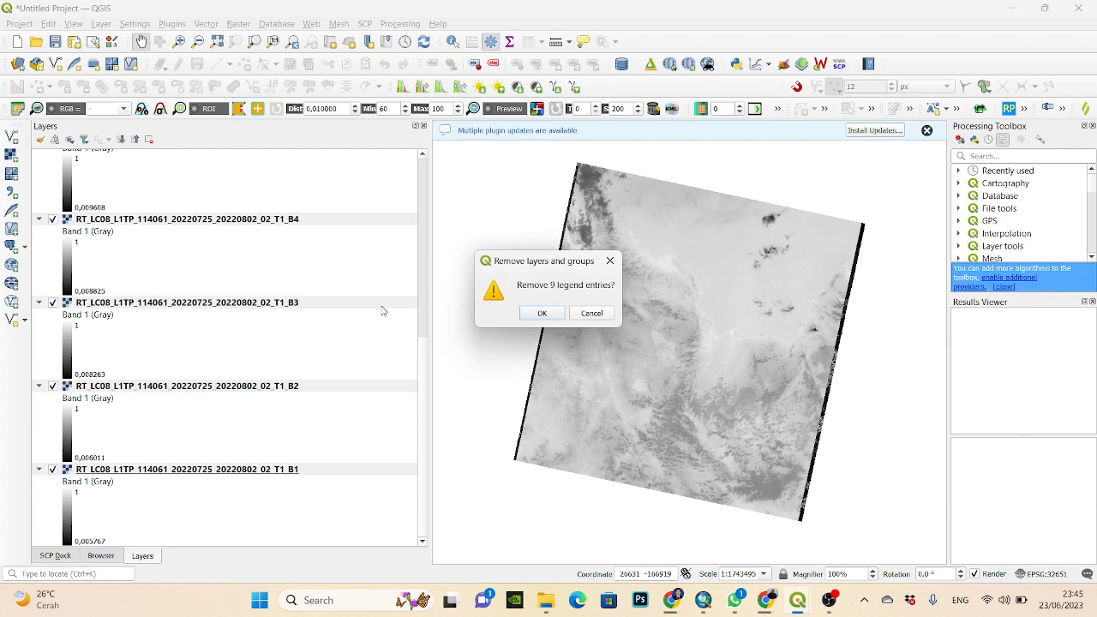
key(Return)
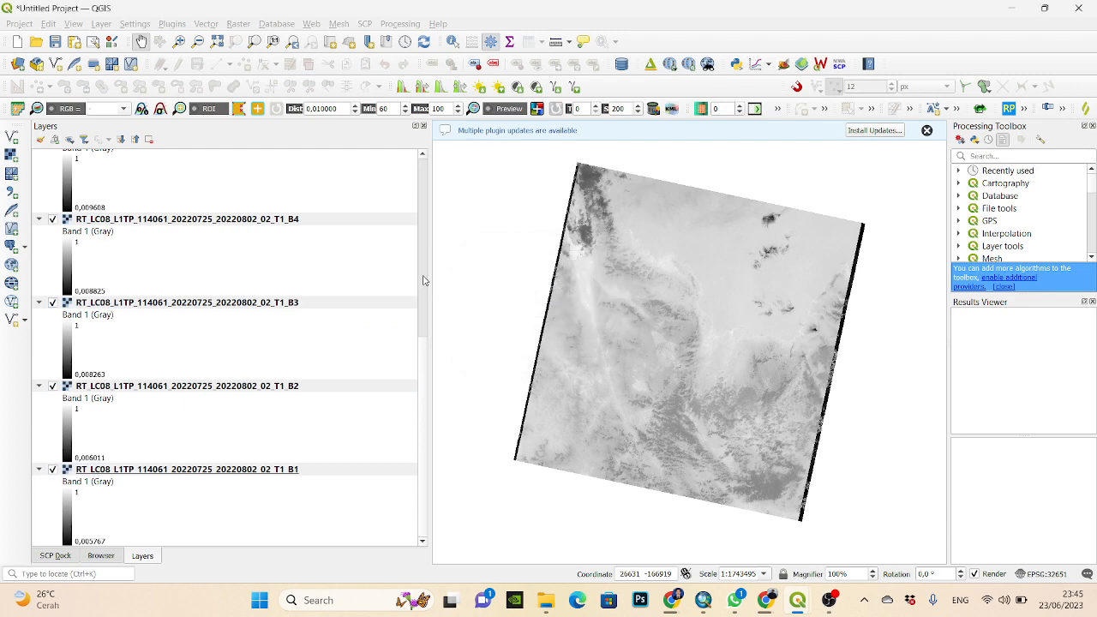
Start adding raster layers and browse to the Koreksi Radiometrik folder inside PETA PENGGUNAAN LAHAN TAHURA
click(12, 155)
click(691, 176)
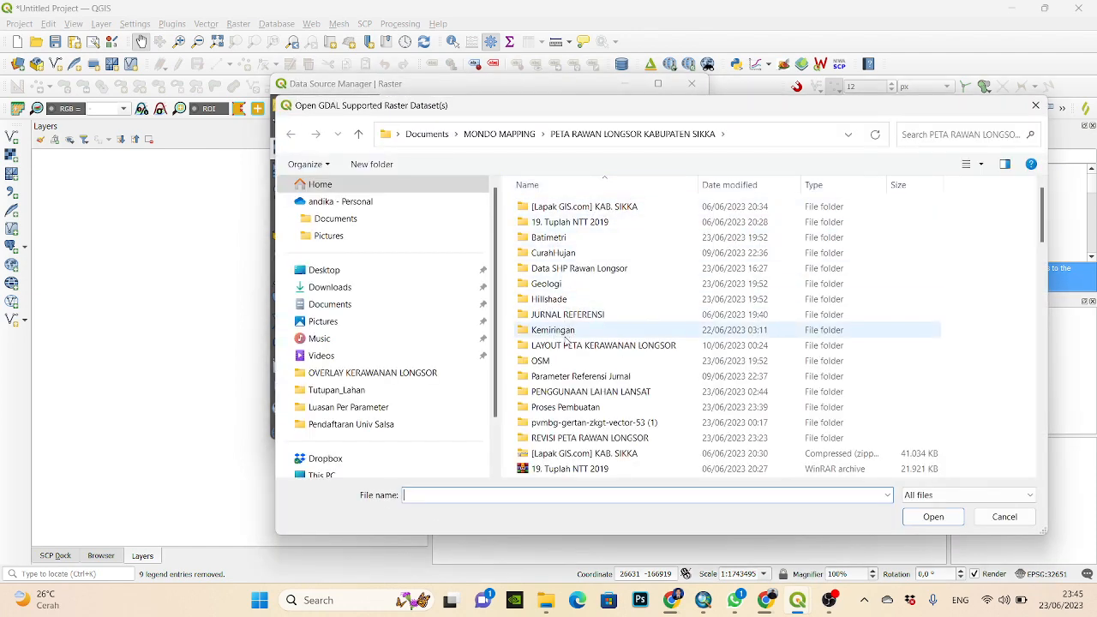
click(358, 136)
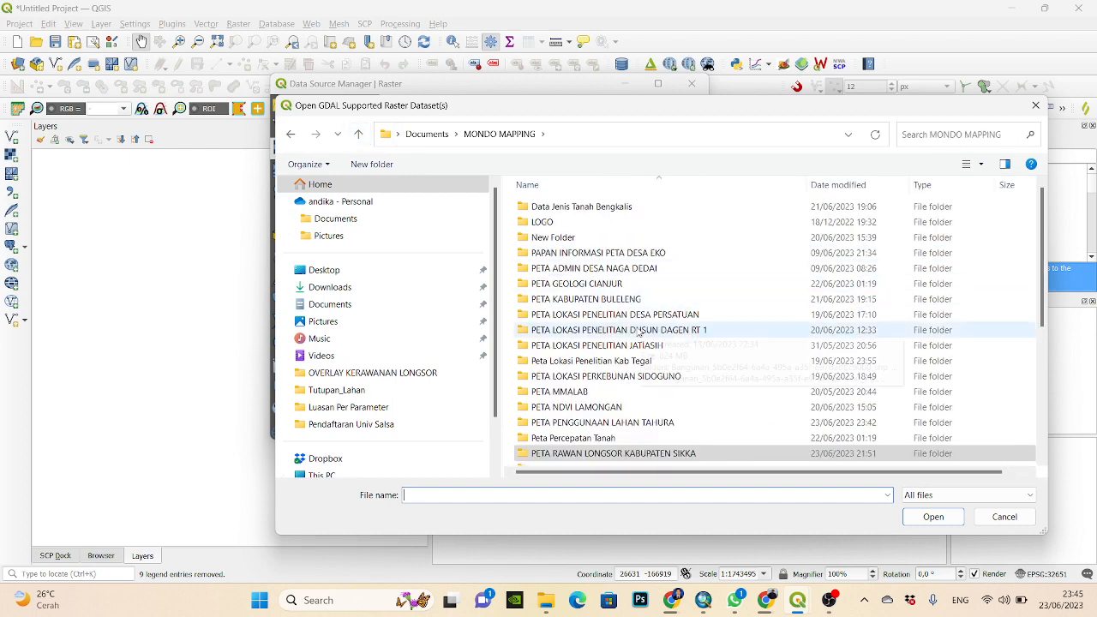
double_click(647, 422)
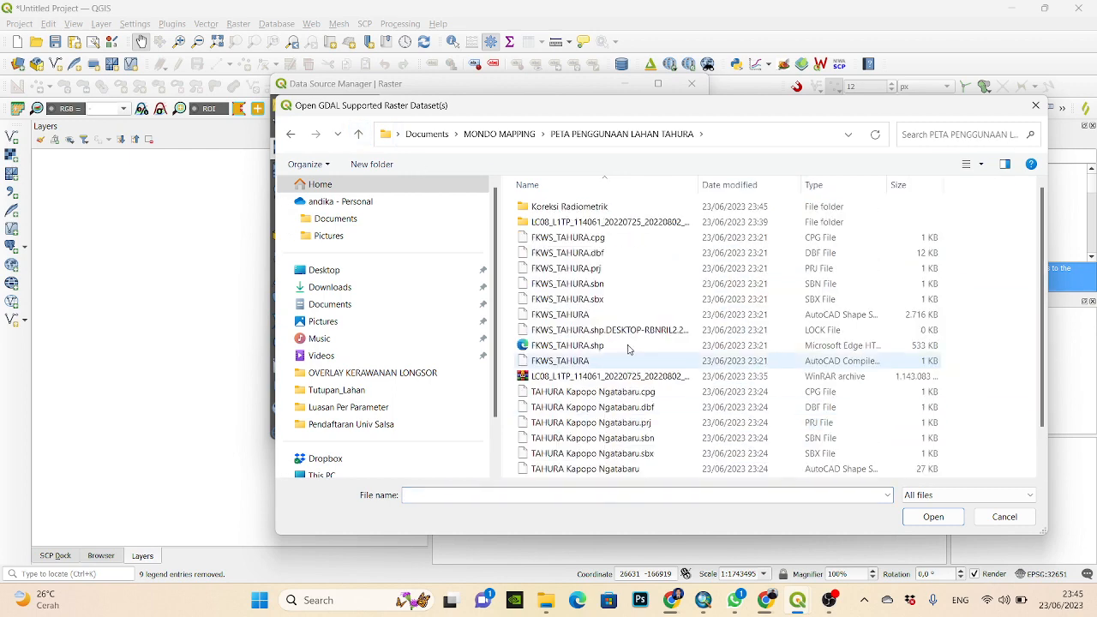
double_click(610, 208)
Add only the corrected TIF files of bands B1 to B7 to the project as raster layers
click(611, 207)
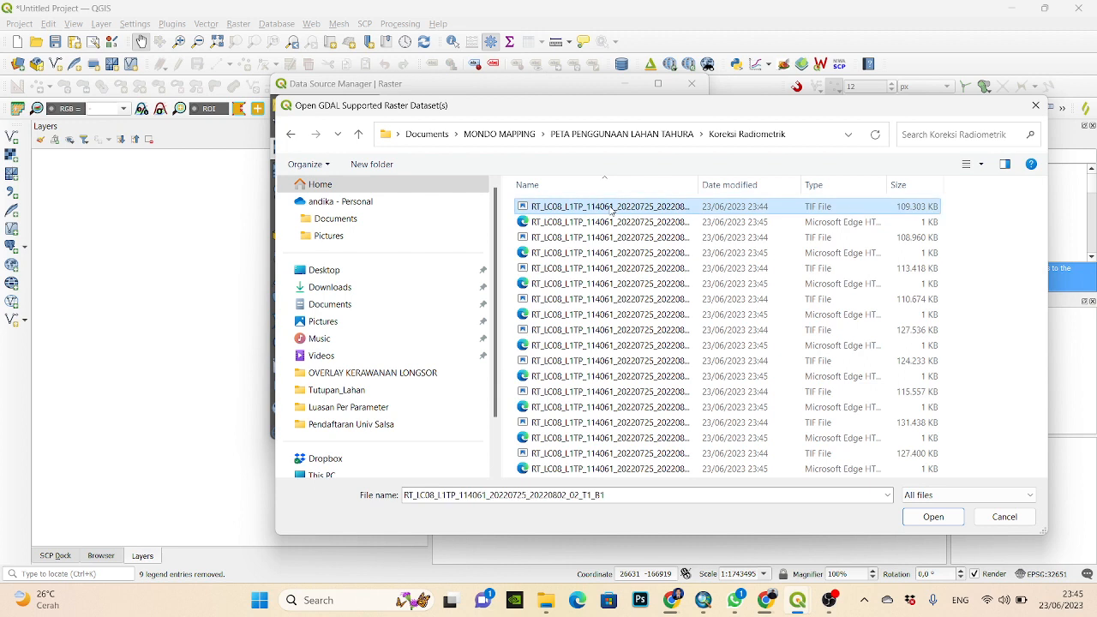
ctrl+click(615, 237)
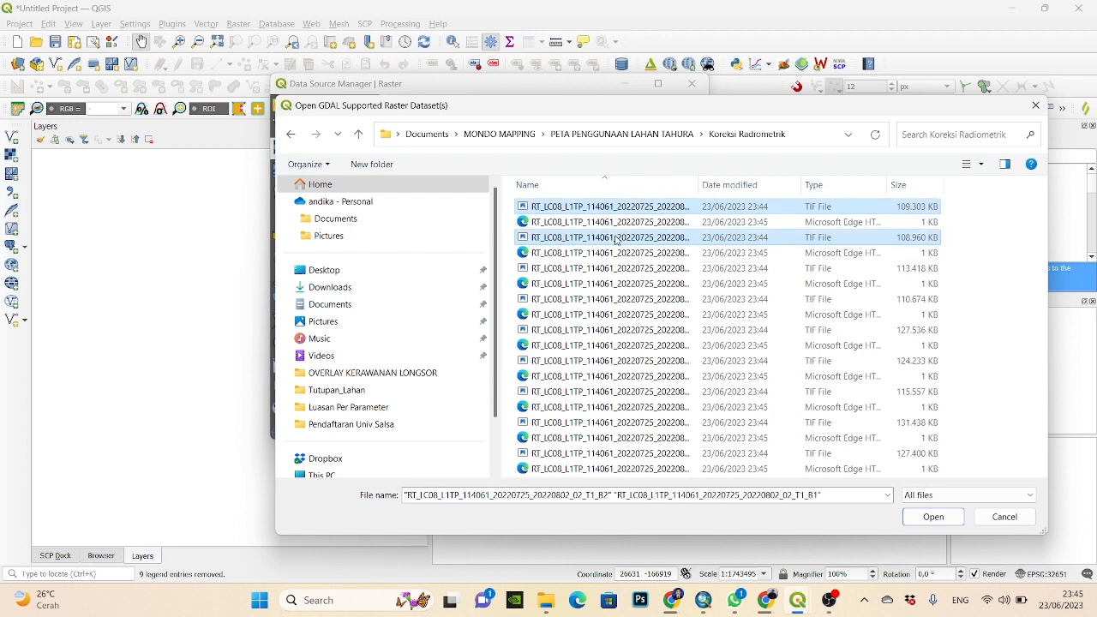
ctrl+click(615, 268)
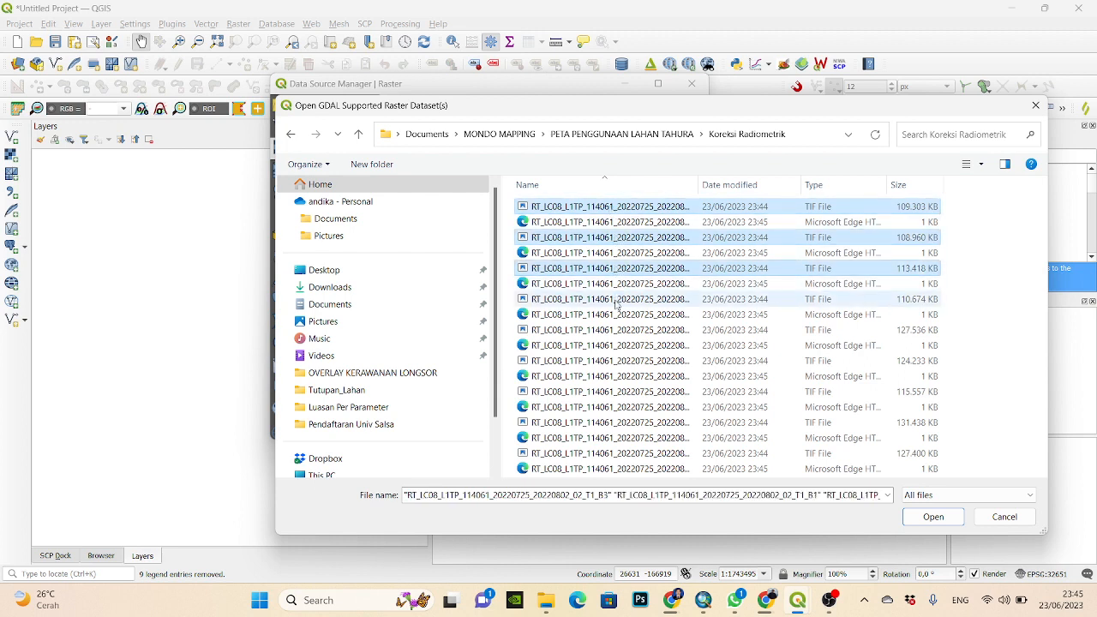
drag(698, 185, 842, 206)
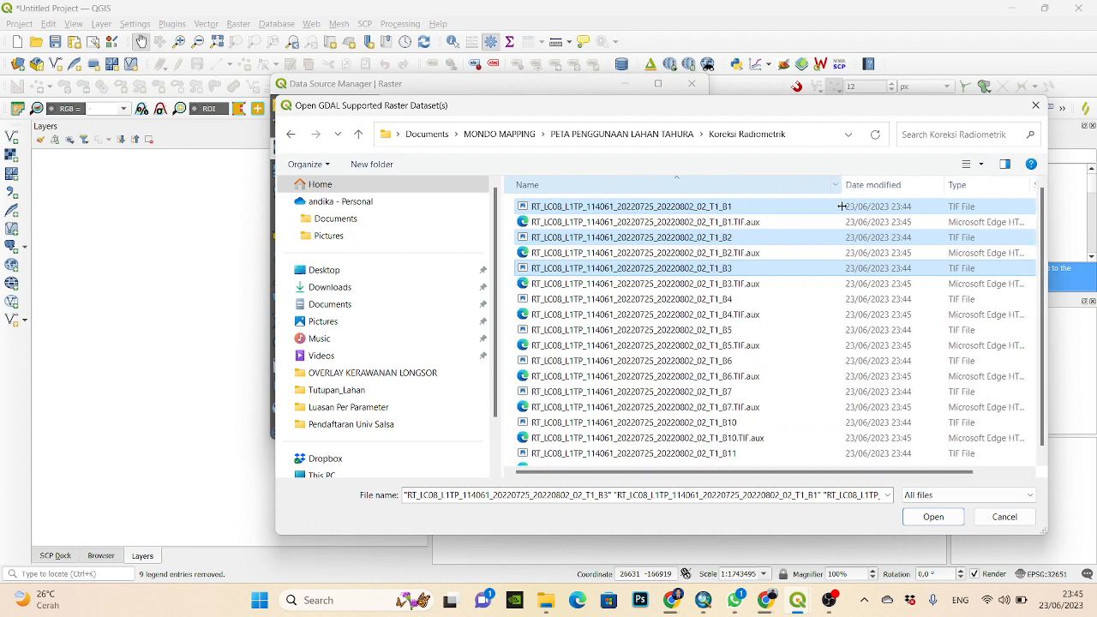
ctrl+click(750, 299)
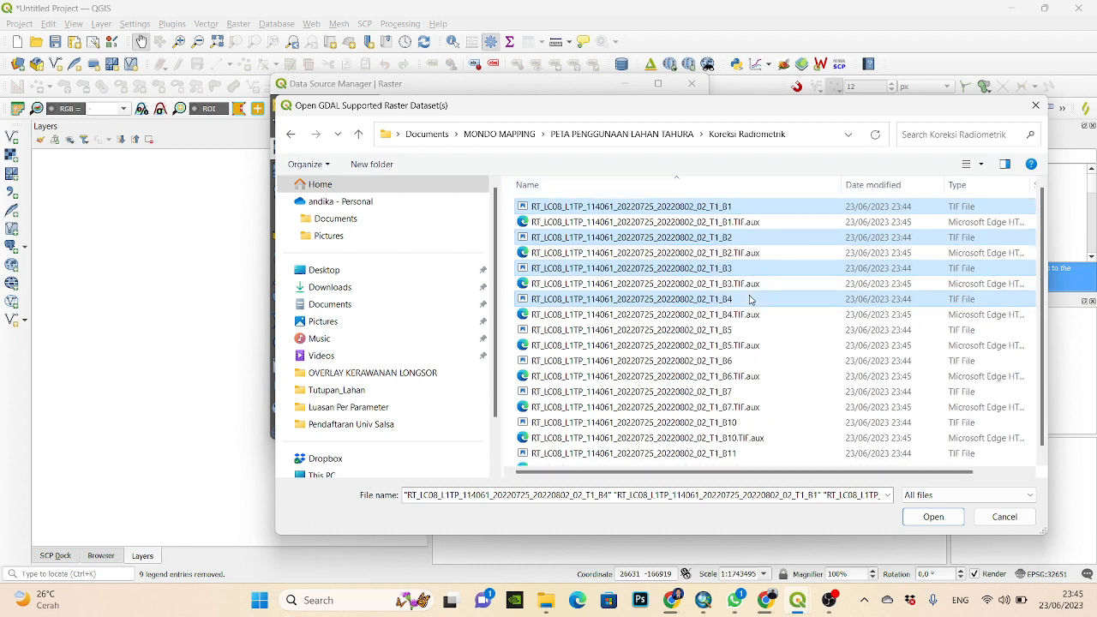
ctrl+click(737, 345)
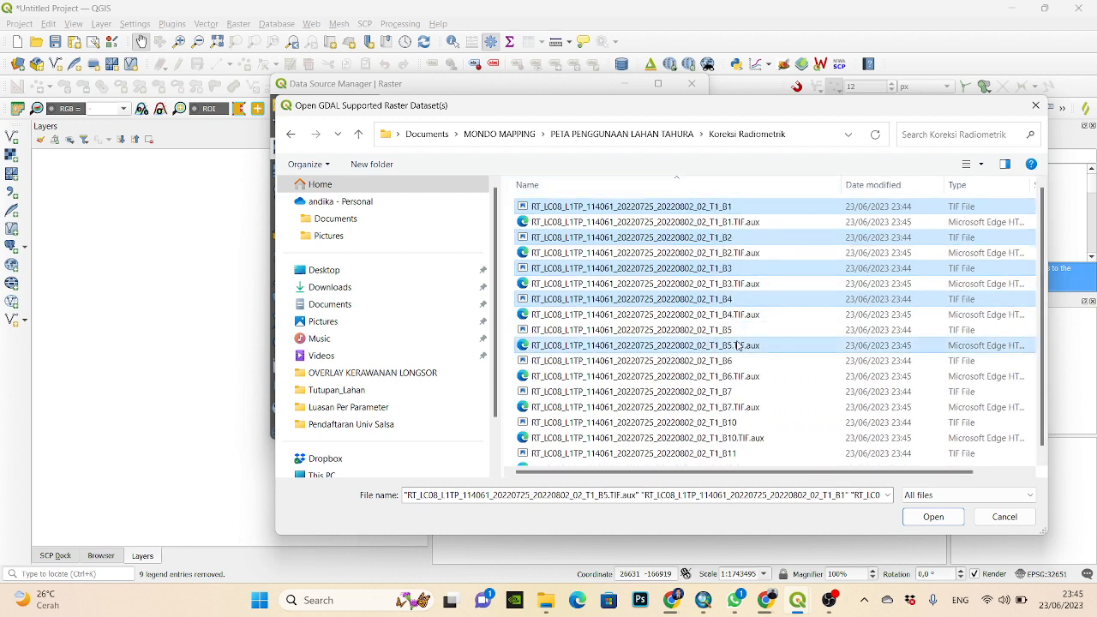
ctrl+click(737, 345)
ctrl+click(749, 330)
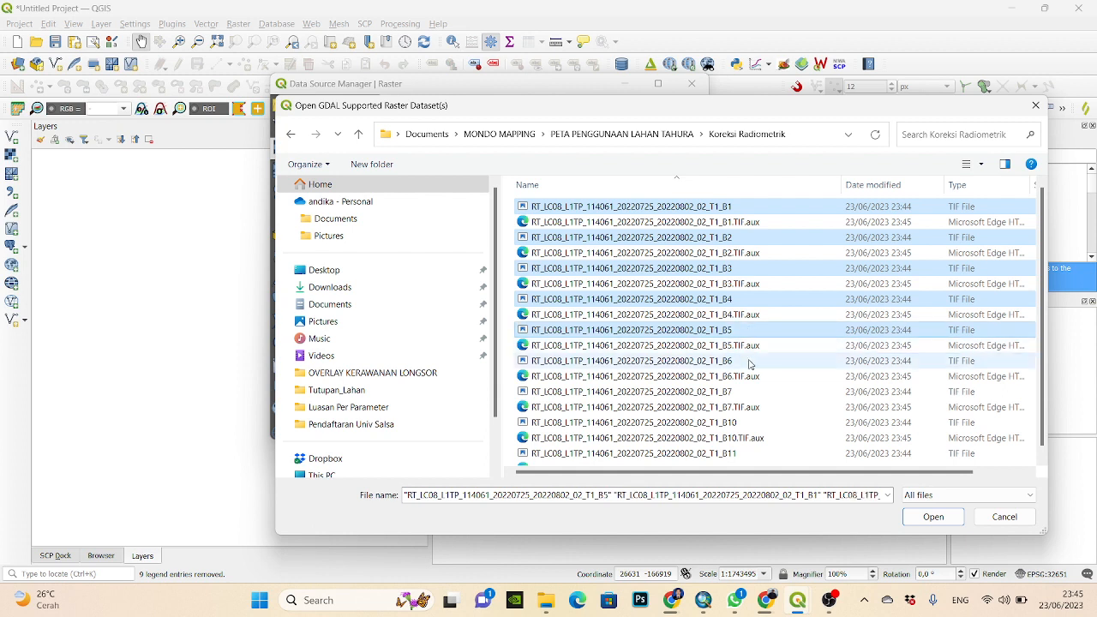
ctrl+click(749, 363)
ctrl+click(742, 394)
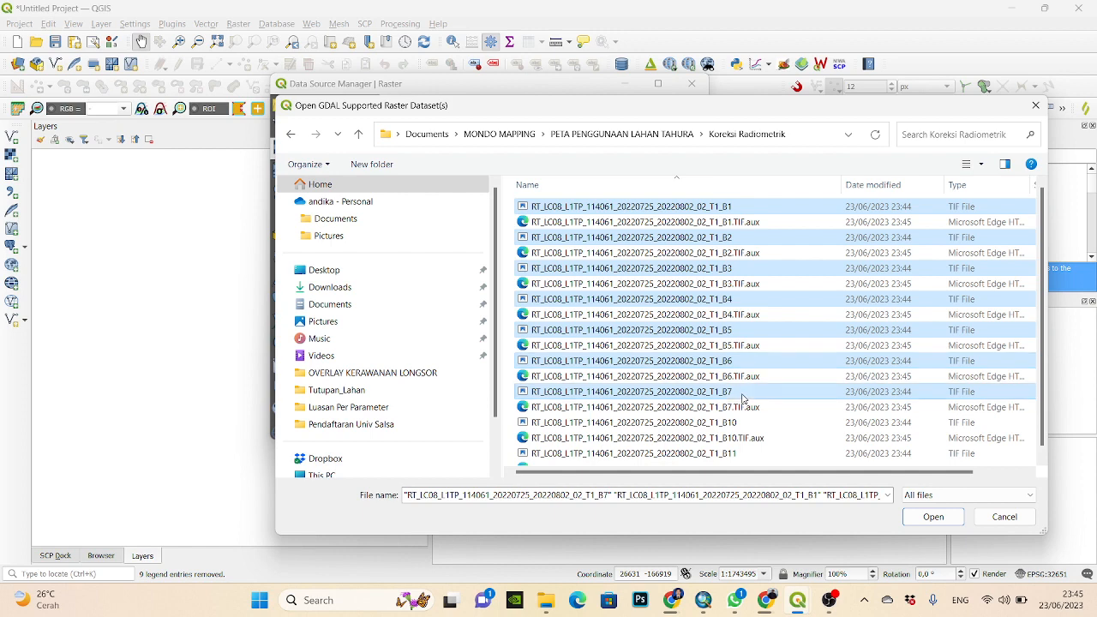
key(Return)
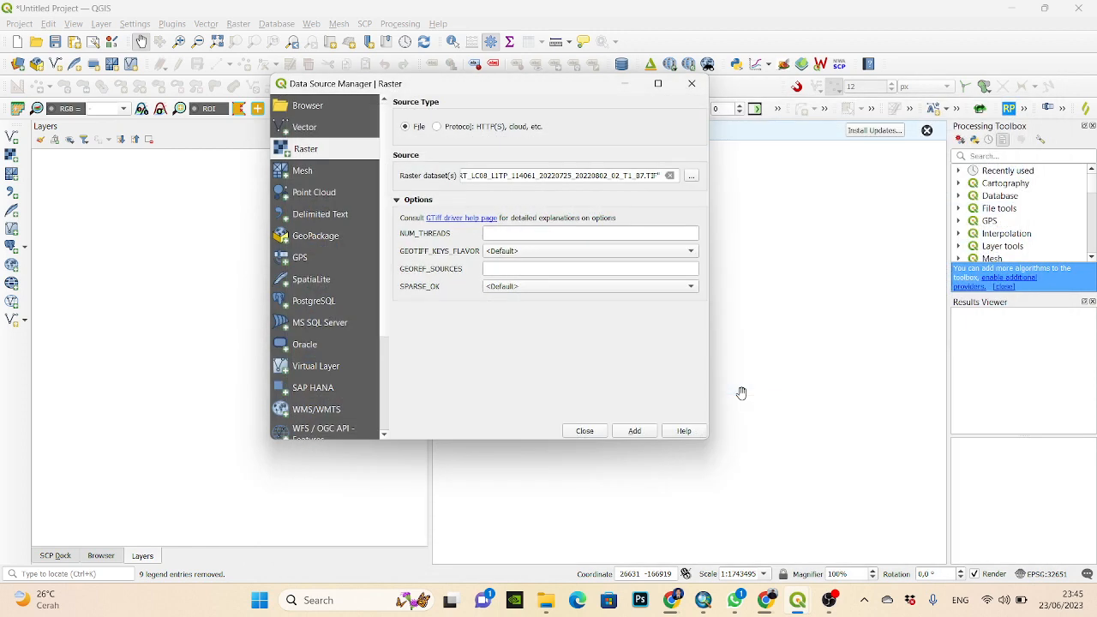
click(649, 433)
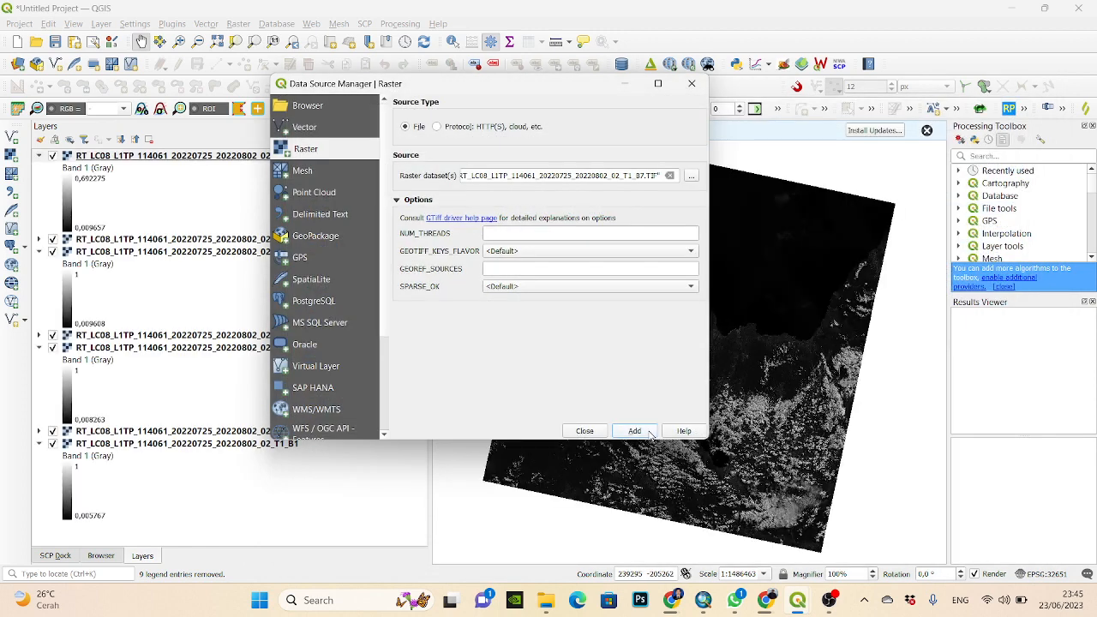
click(584, 431)
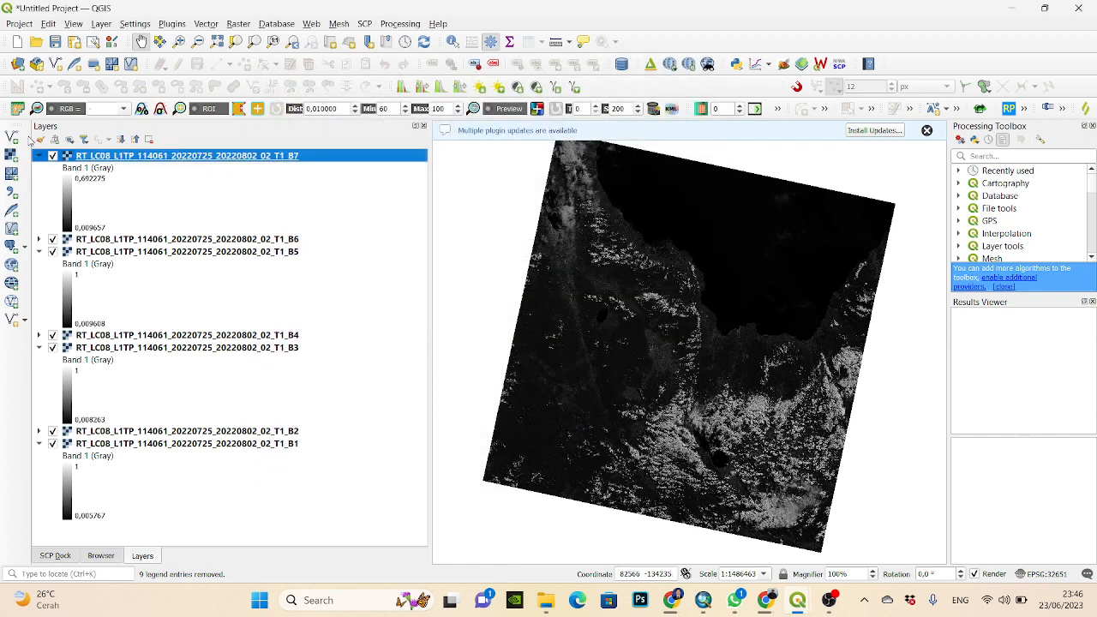
Add the TAHURA Kapopo Ngatabaru shapefile from the PETA PENGGUNAAN LAHAN TAHURA folder to the project as a vector layer
click(12, 137)
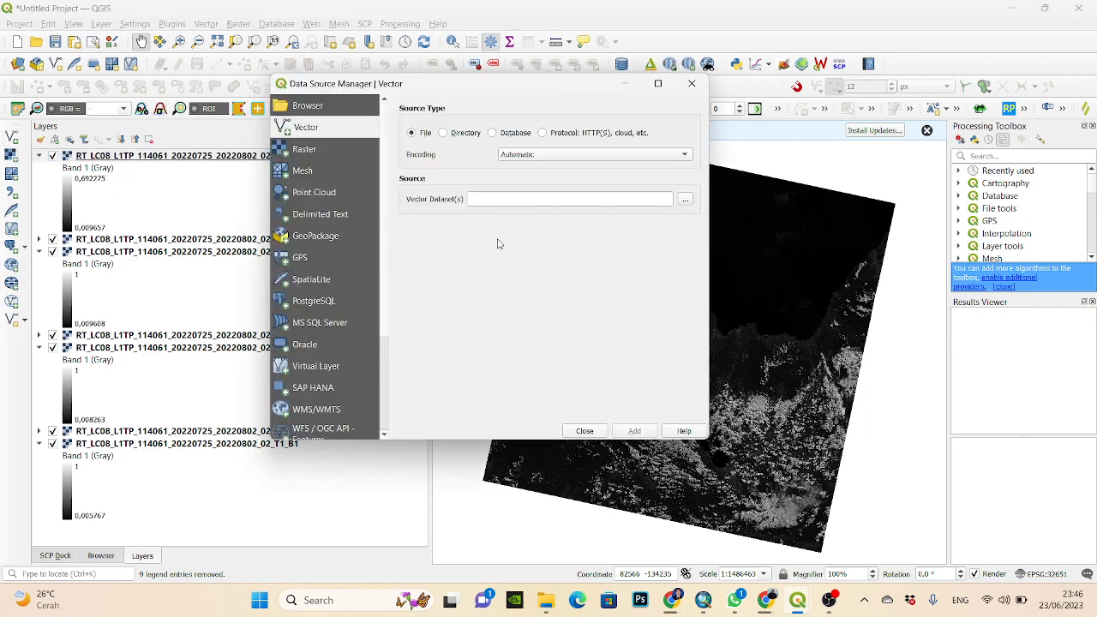
click(684, 200)
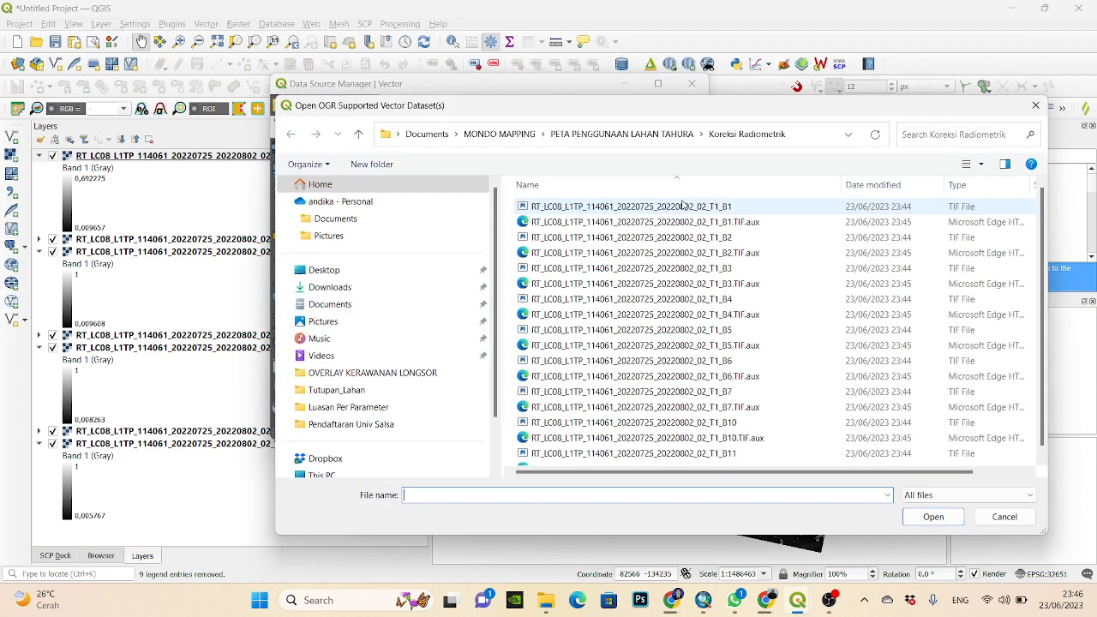
click(356, 136)
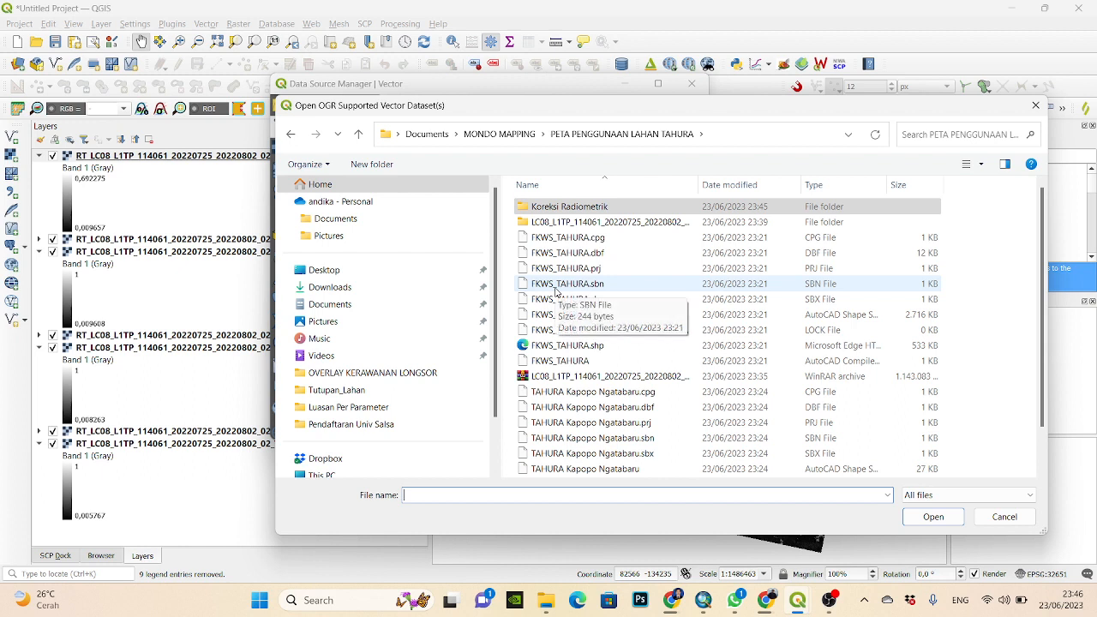
click(649, 468)
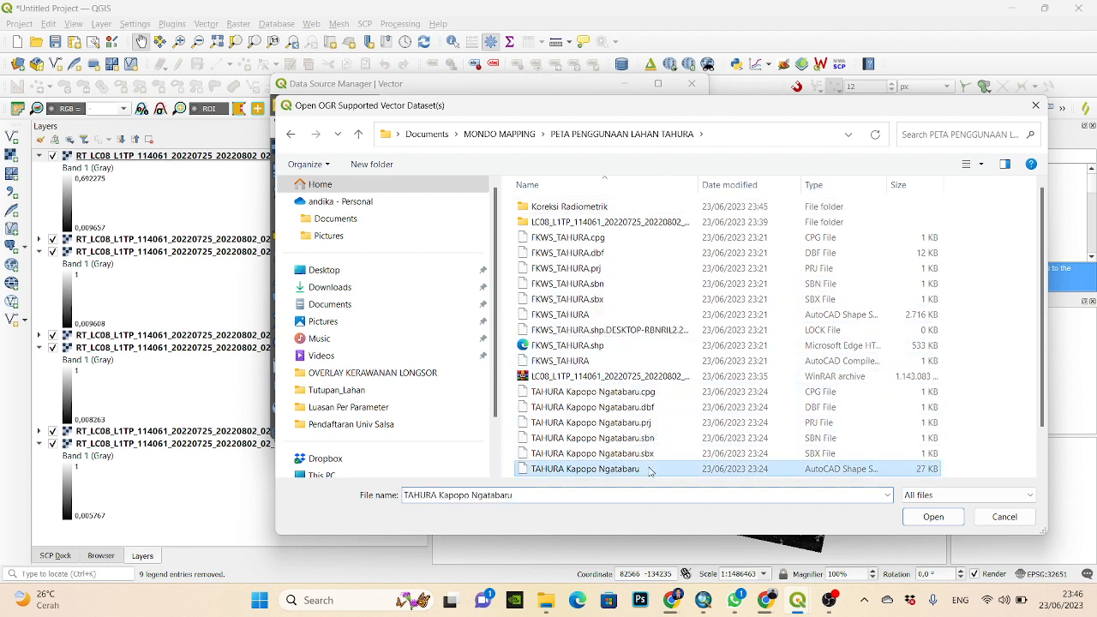
click(916, 523)
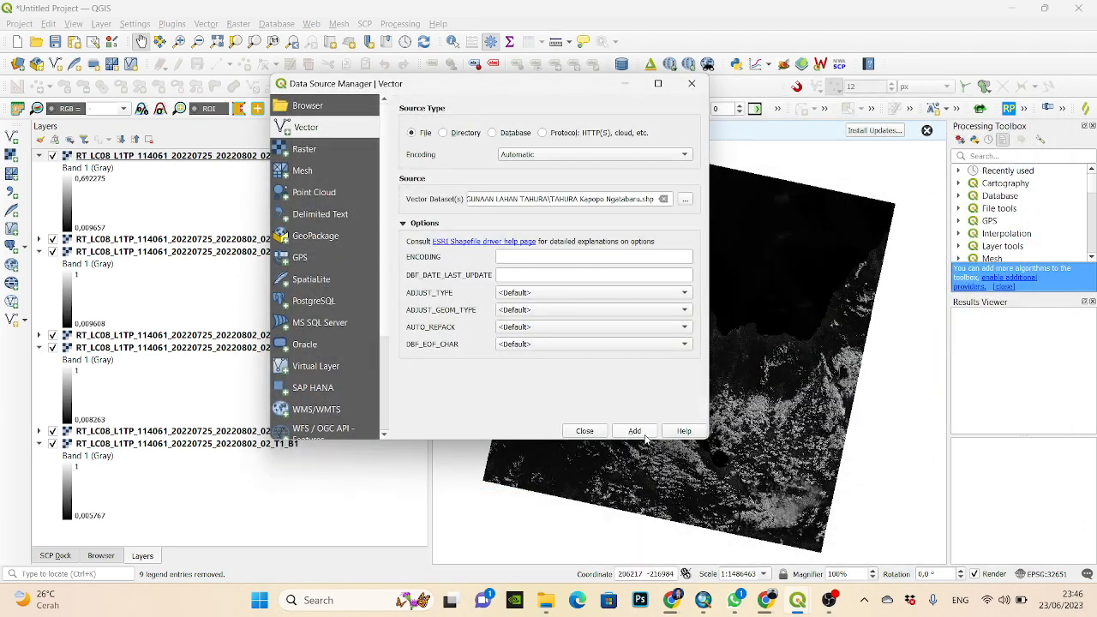
click(635, 431)
click(588, 431)
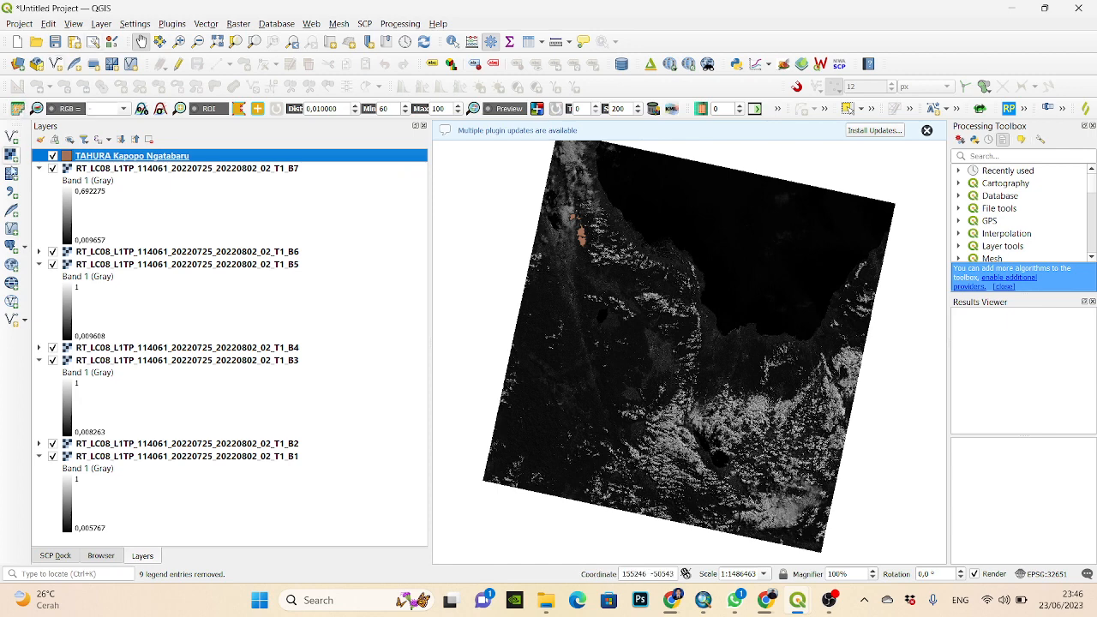
Zoom in on the TAHURA Kapopo Ngatabaru boundary and centre the whole area in the map view
click(178, 42)
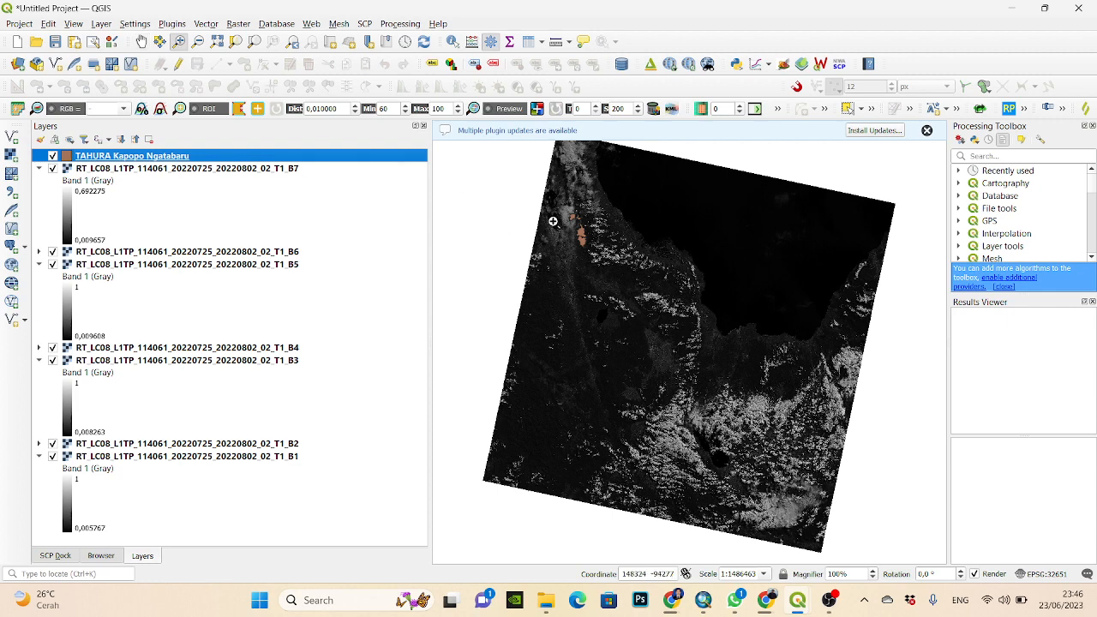
drag(556, 200, 601, 254)
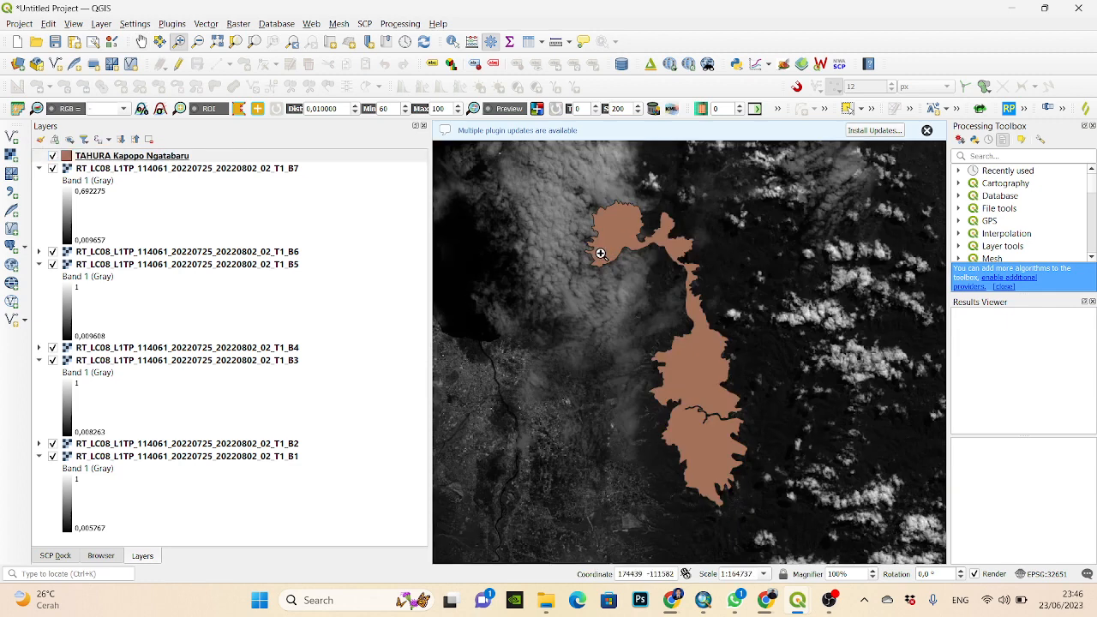
drag(553, 191, 775, 568)
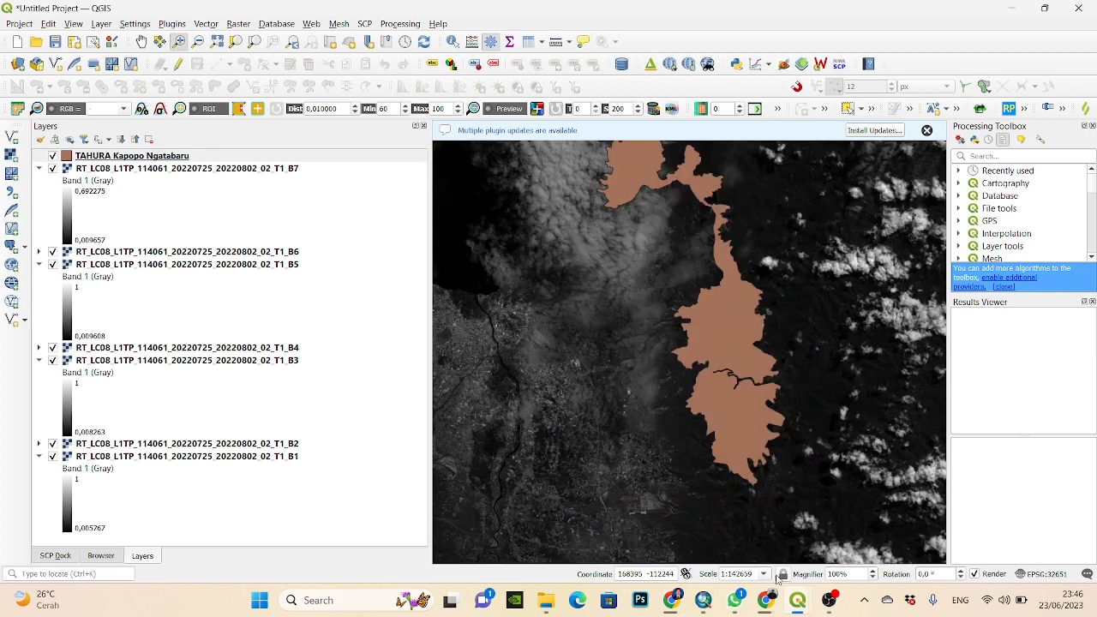
click(141, 42)
drag(641, 298, 624, 326)
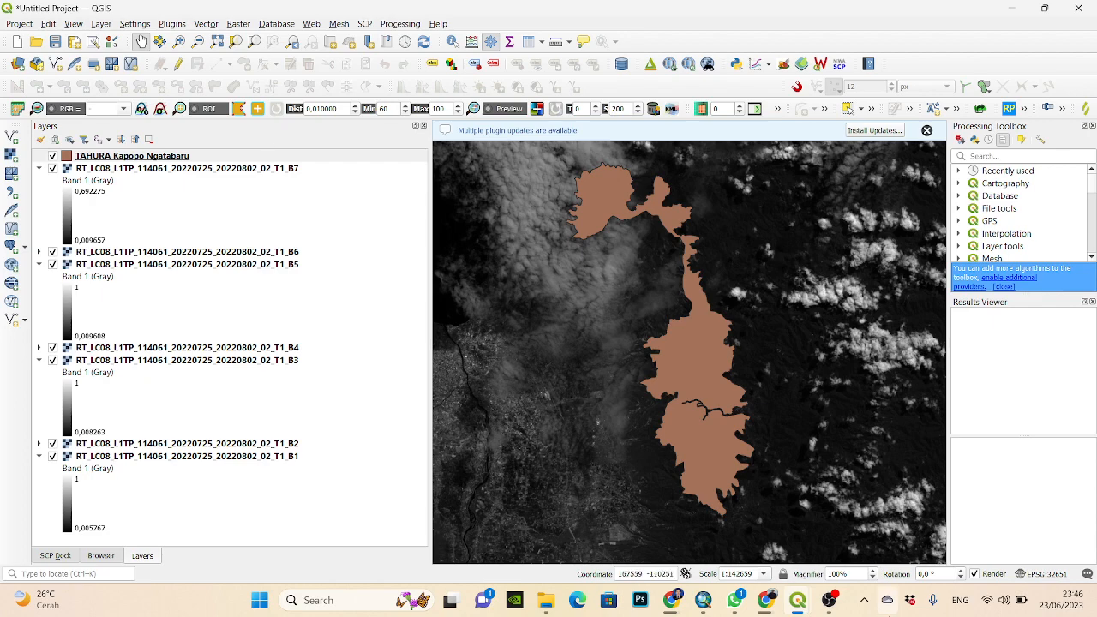
click(830, 601)
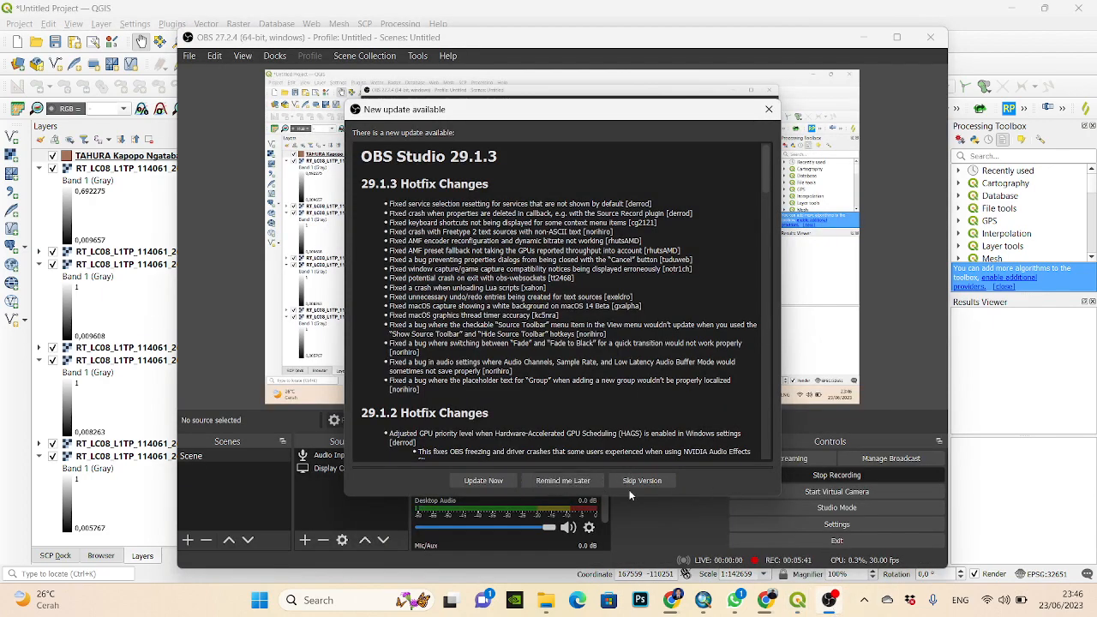
click(563, 481)
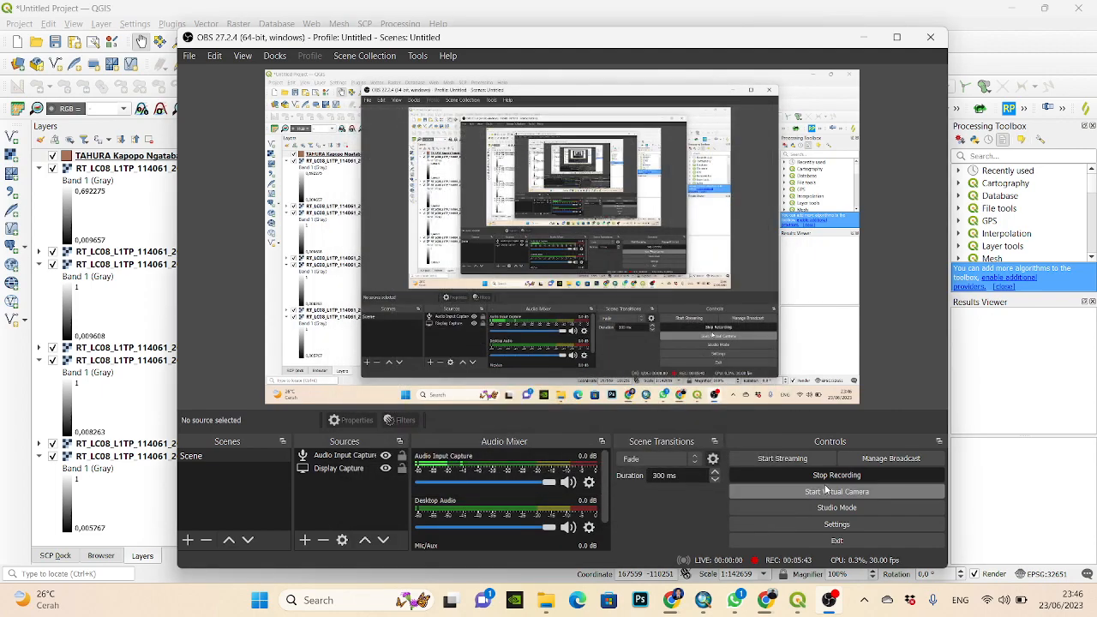